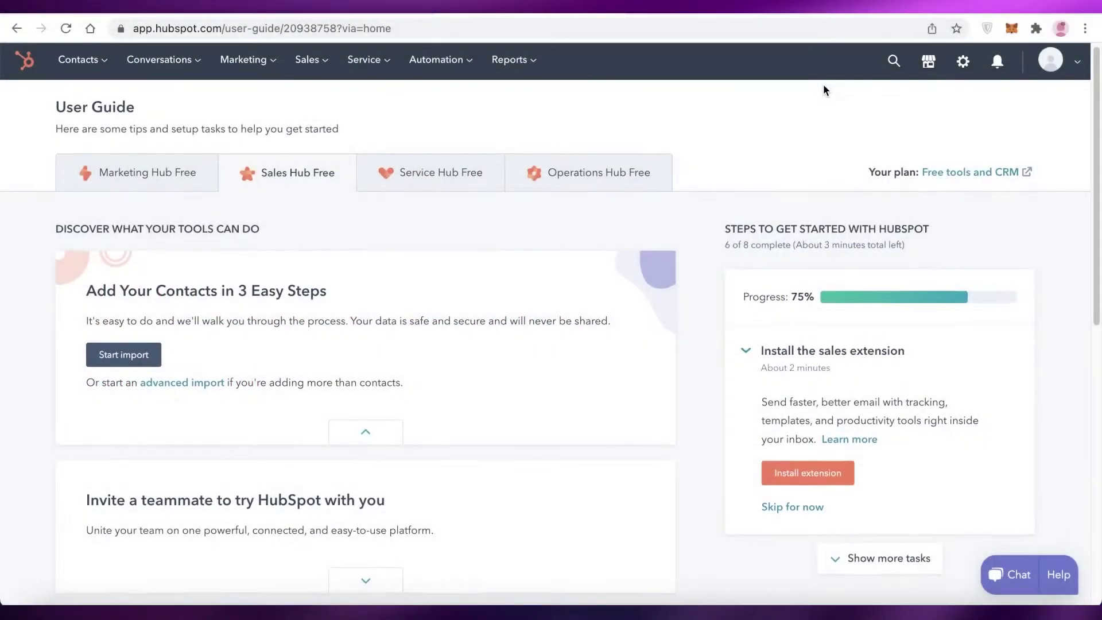
# Go to the Companies list under Contacts and open the Real Estate company record.
pyautogui.scroll(-10, 823, 86)
pyautogui.scroll(10, 561, 184)
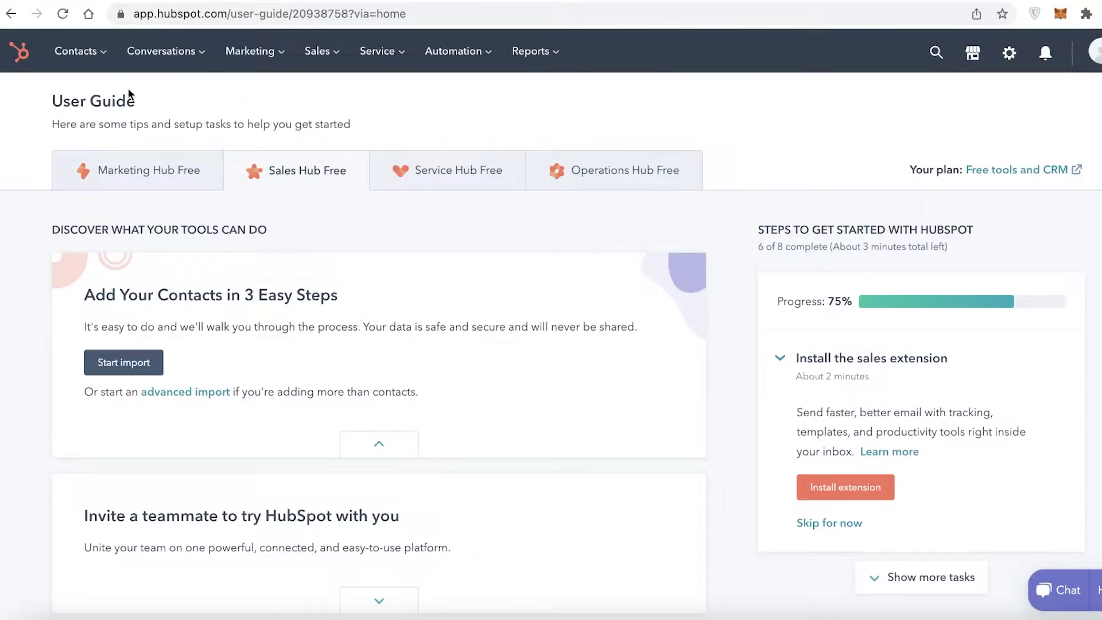
pyautogui.click(76, 52)
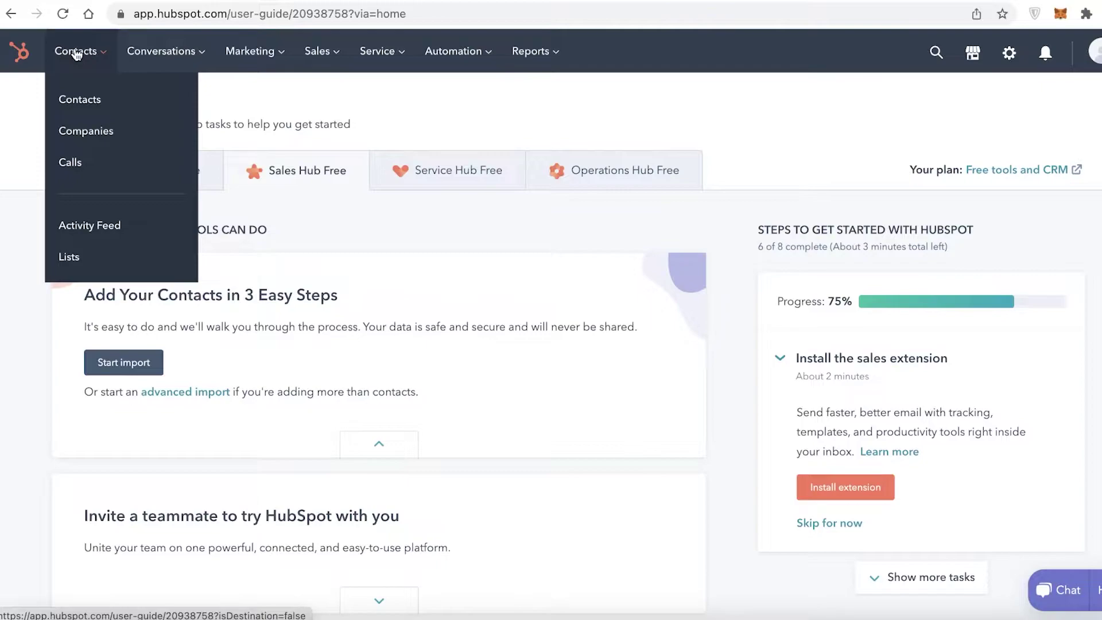
pyautogui.click(79, 143)
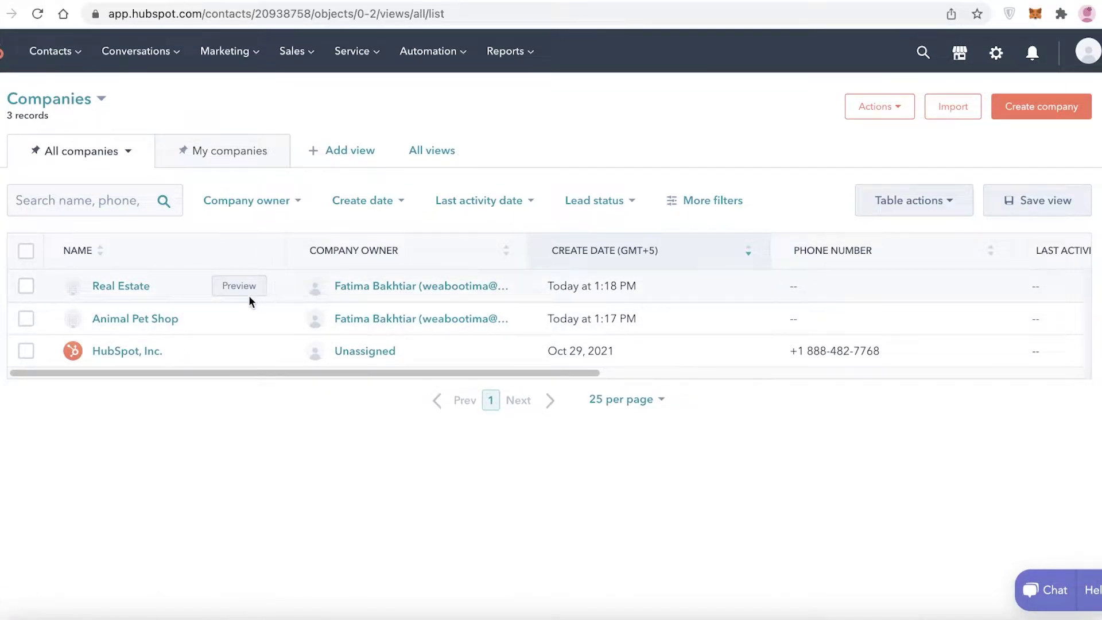
pyautogui.click(191, 289)
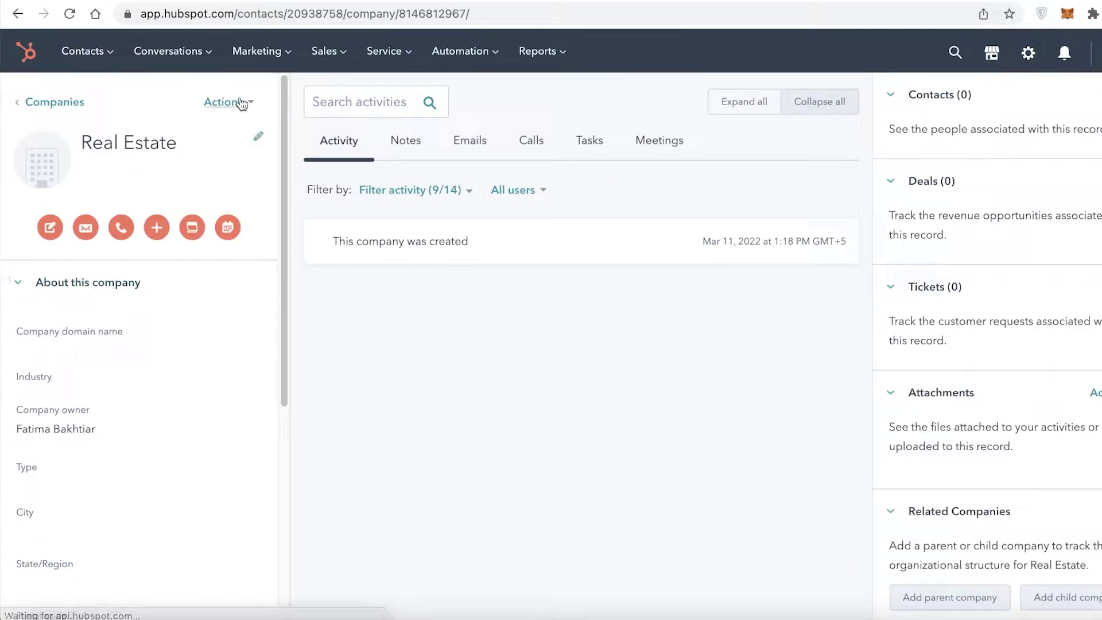
# Merge the Animal Pet Shop company into the Real Estate record using Actions > Merge.
pyautogui.click(241, 103)
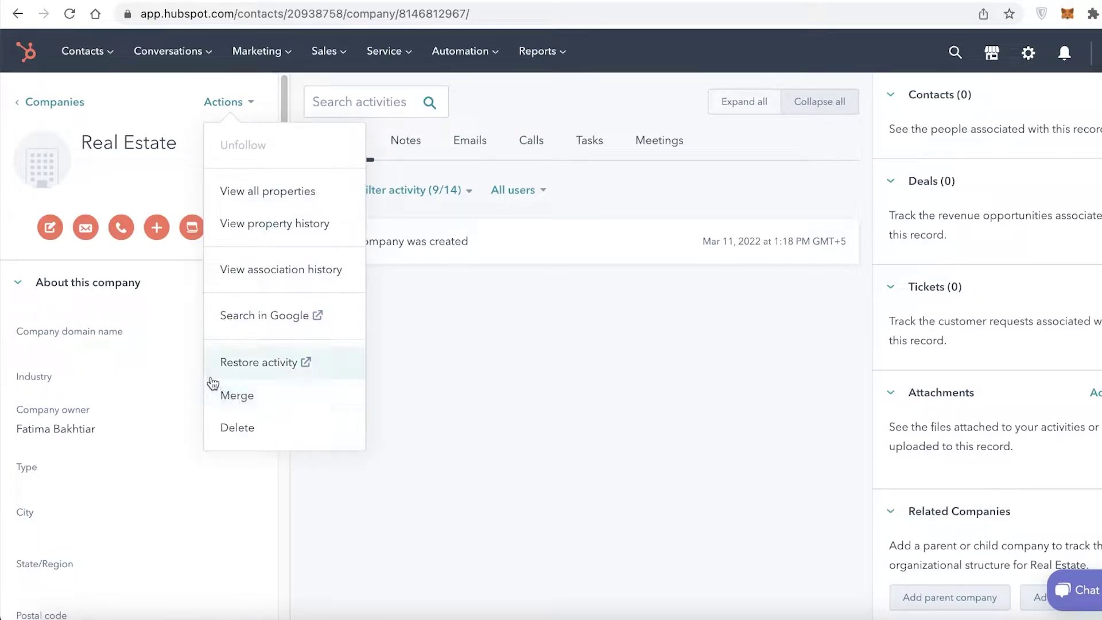
pyautogui.click(244, 408)
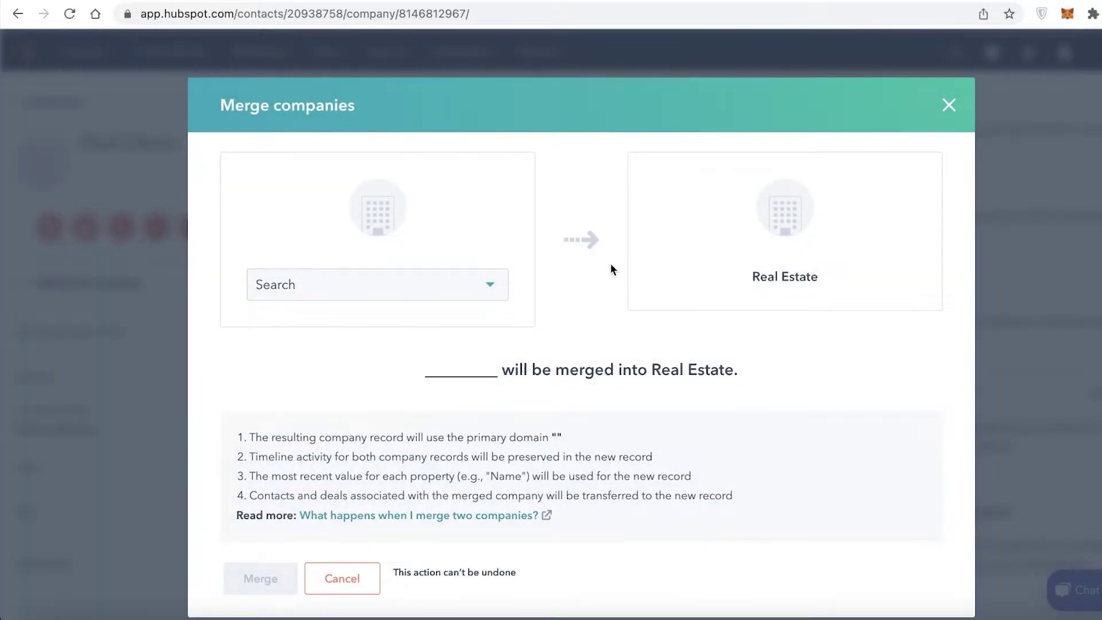
pyautogui.click(439, 297)
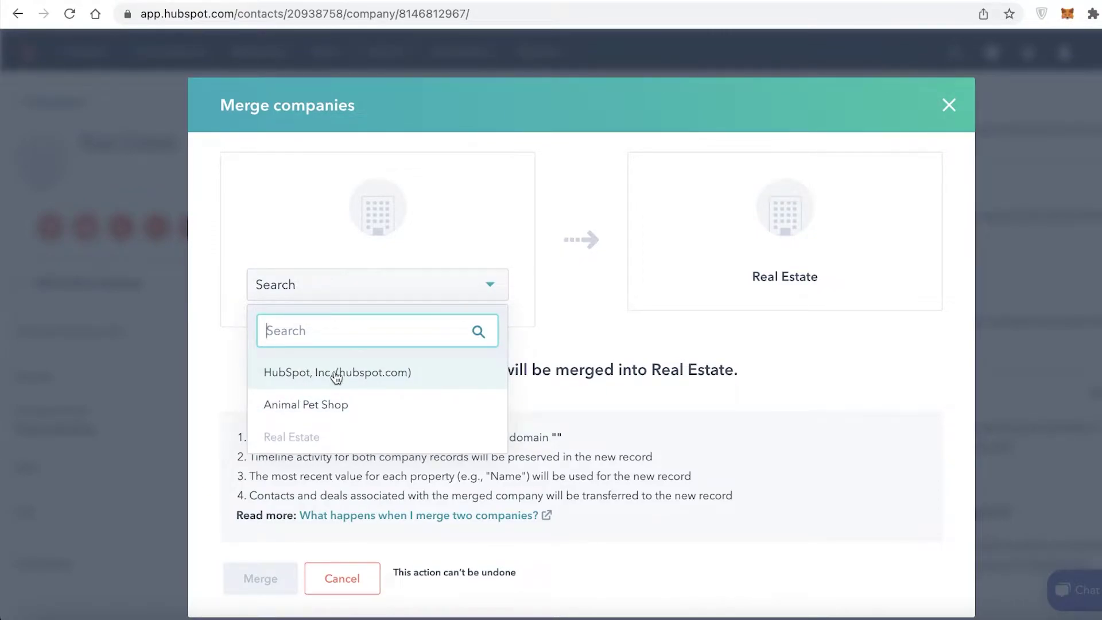
pyautogui.click(343, 403)
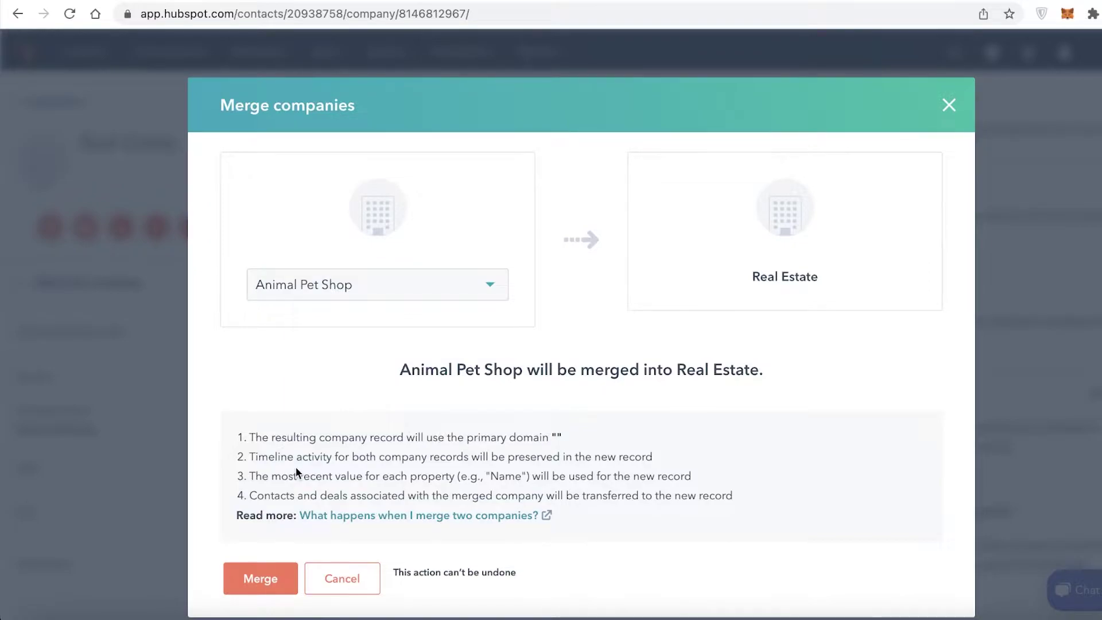
pyautogui.click(280, 583)
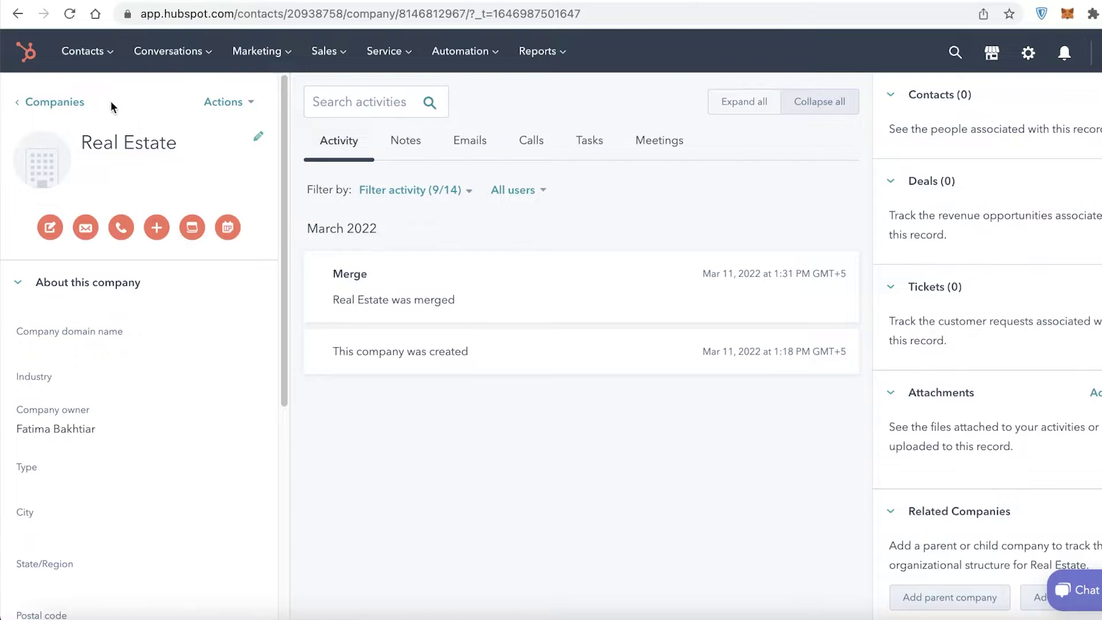
# Create a company named NEW REALESTATE and return to the three-record Companies list.
pyautogui.click(106, 51)
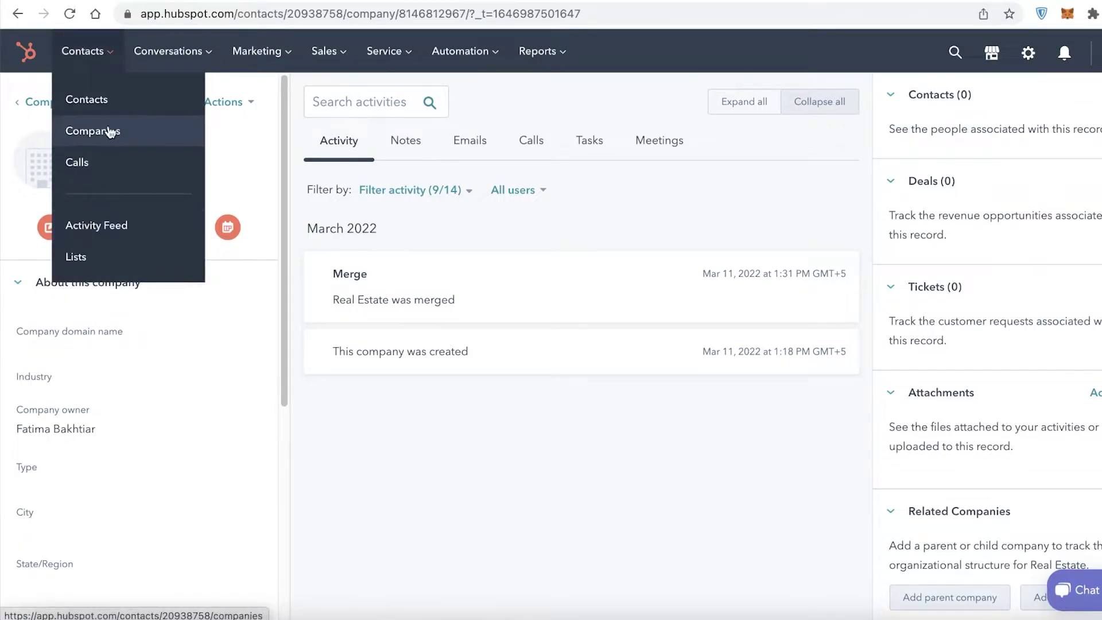
pyautogui.click(110, 131)
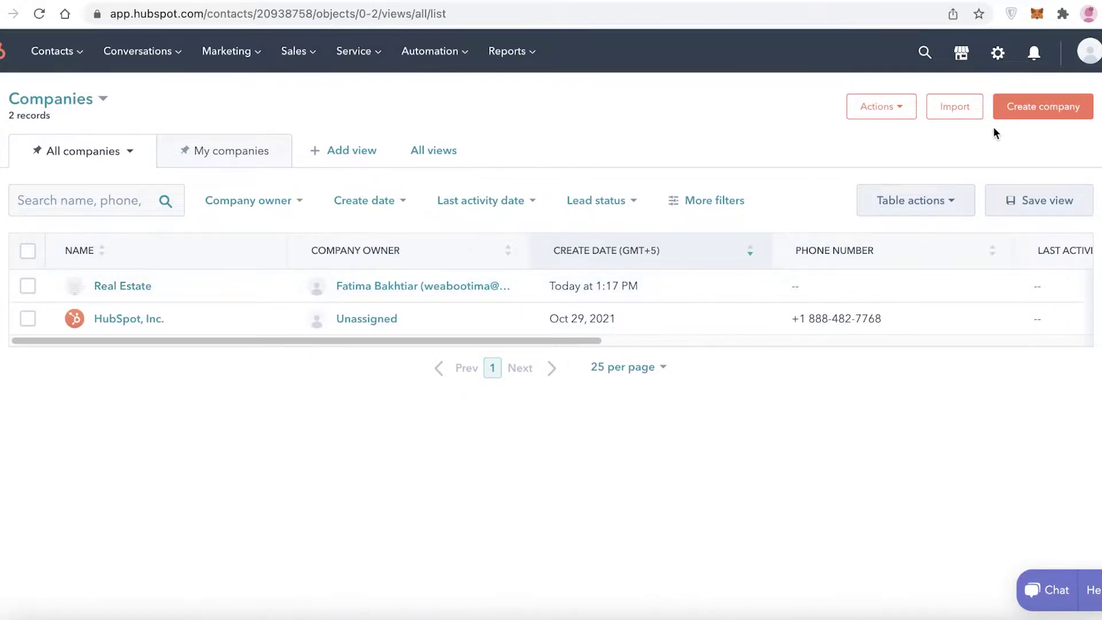
pyautogui.click(1004, 112)
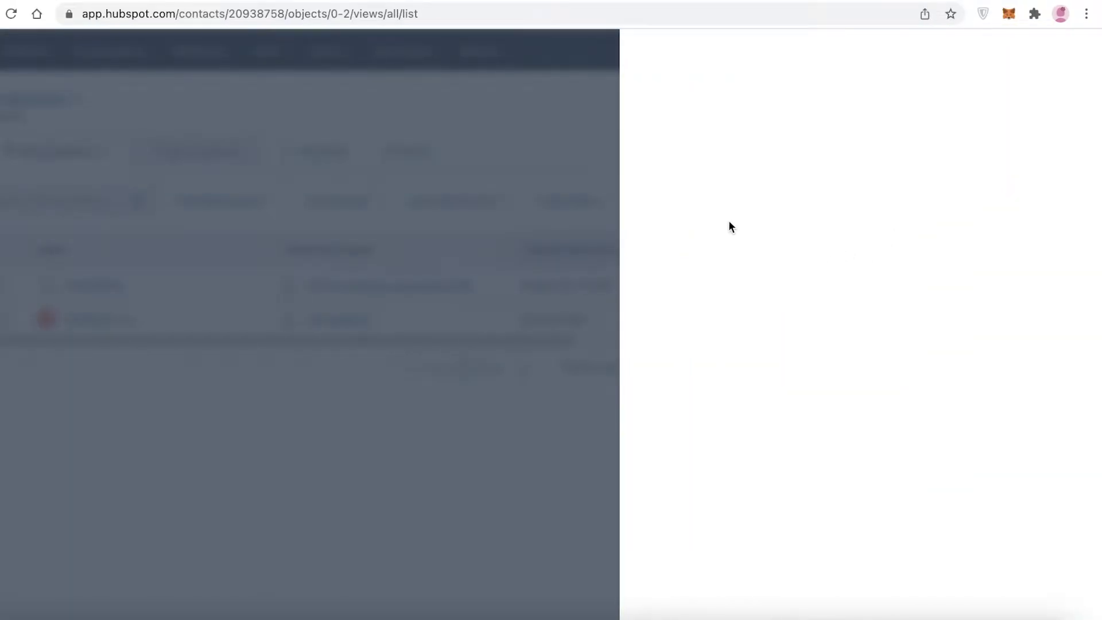
pyautogui.click(703, 227)
pyautogui.write('NEW RE')
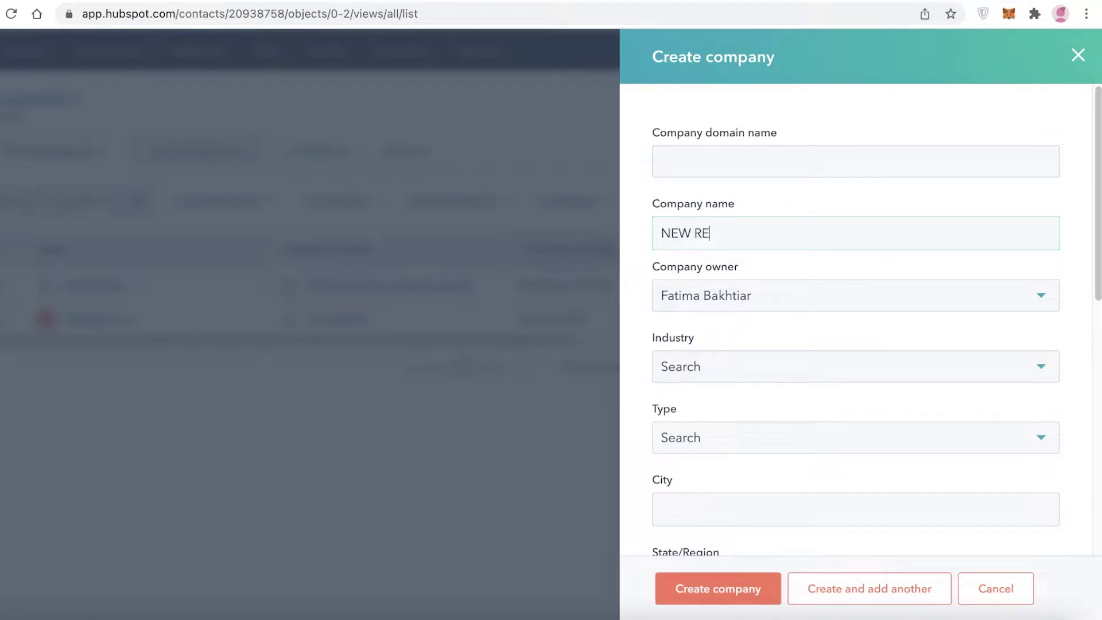
pyautogui.write('ALESTATE')
pyautogui.click(718, 588)
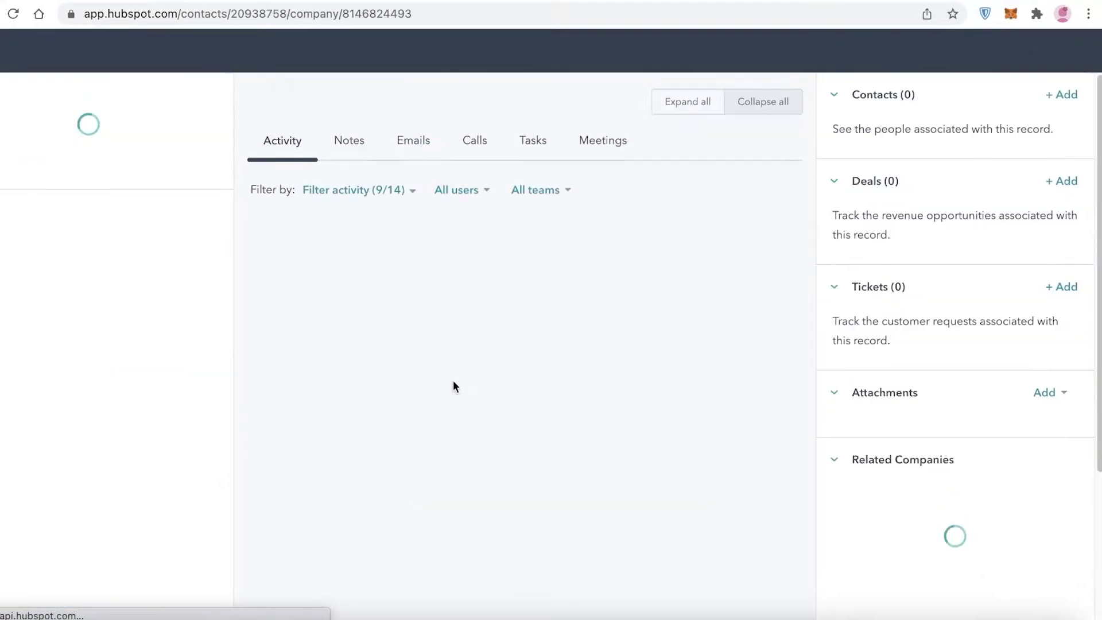
pyautogui.click(36, 107)
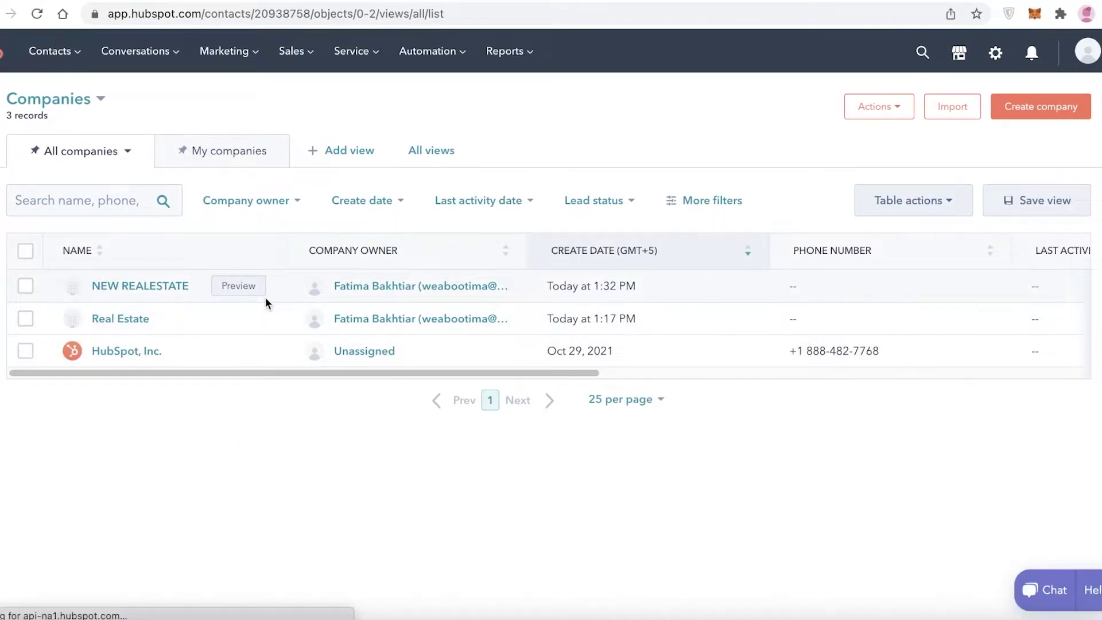
pyautogui.moveTo(260, 304); pyautogui.dragTo(262, 300)
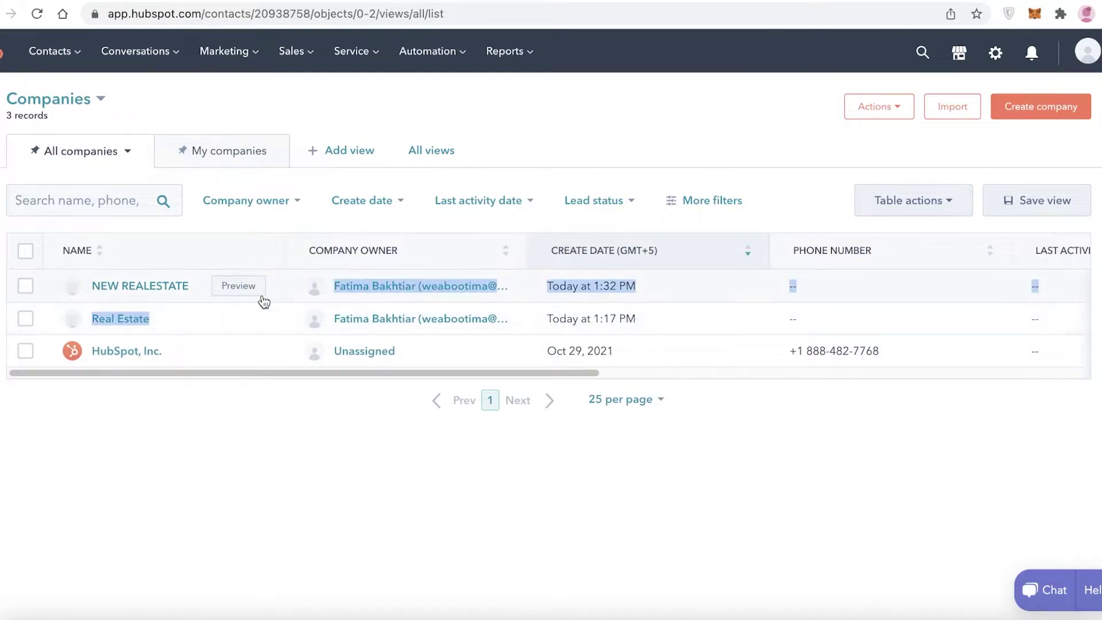
pyautogui.click(268, 326)
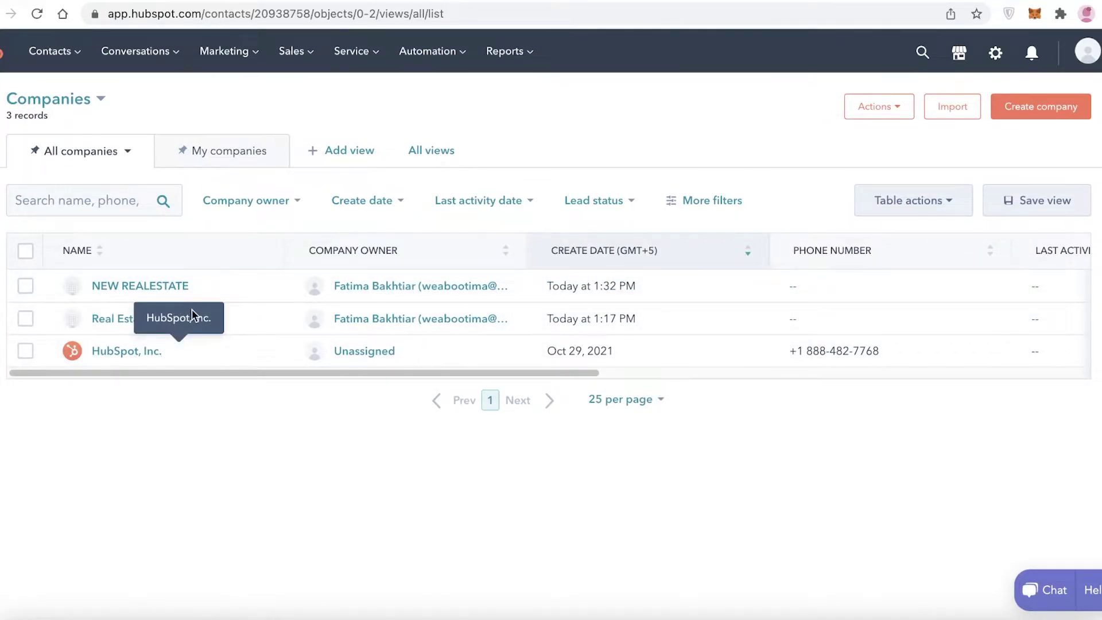
# Set up merging Real Estate into NEW REALESTATE and open the merge-companies help article.
pyautogui.click(247, 286)
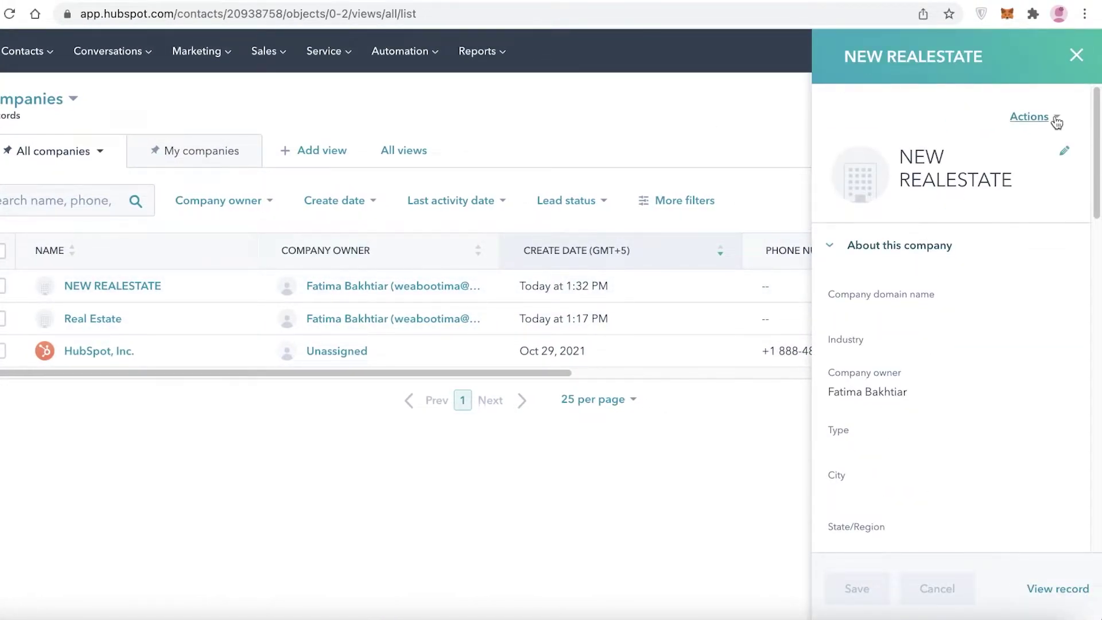
pyautogui.click(1055, 120)
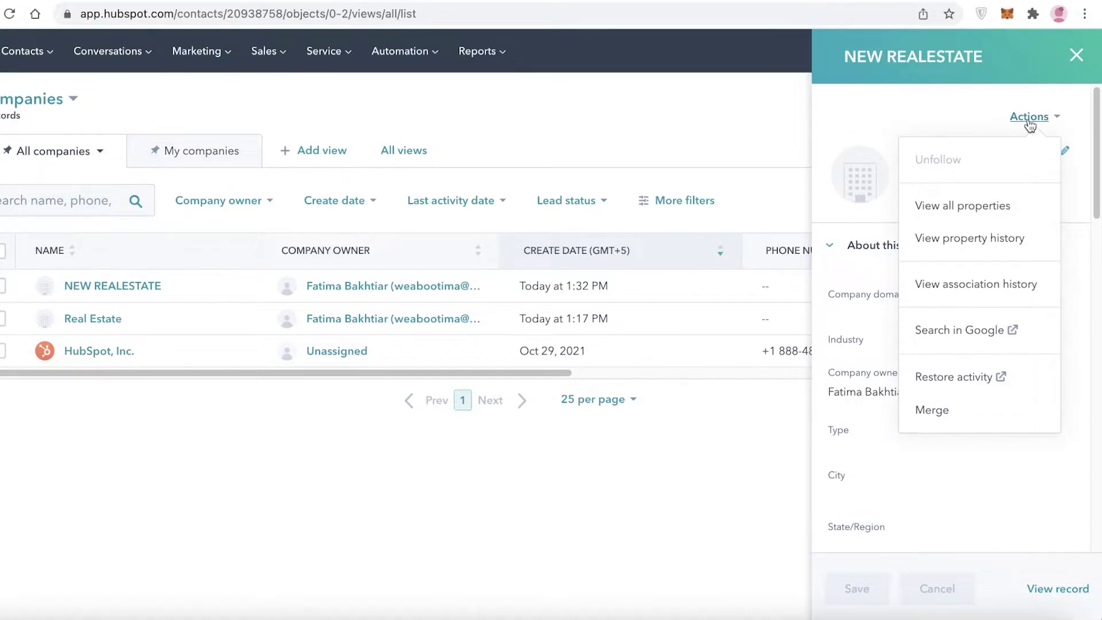
pyautogui.click(928, 410)
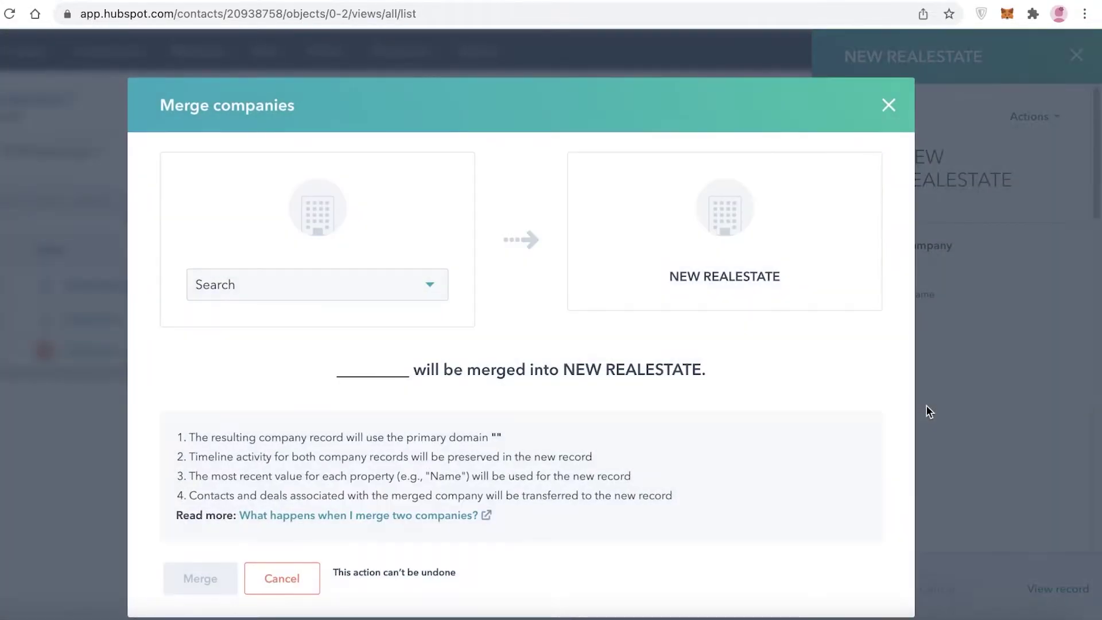
pyautogui.click(367, 298)
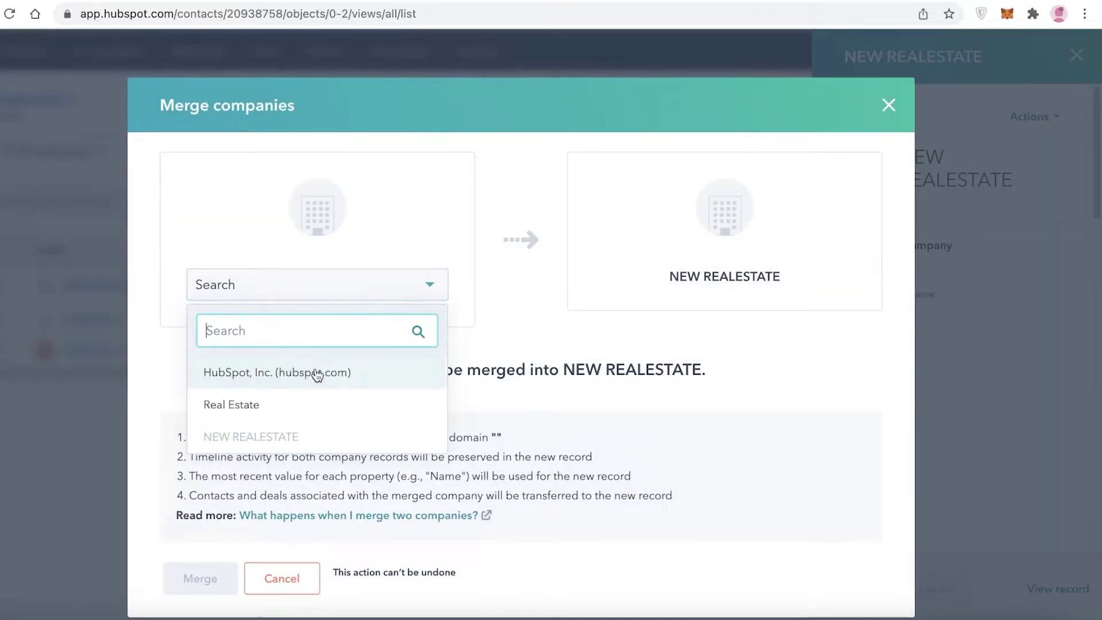
pyautogui.click(277, 405)
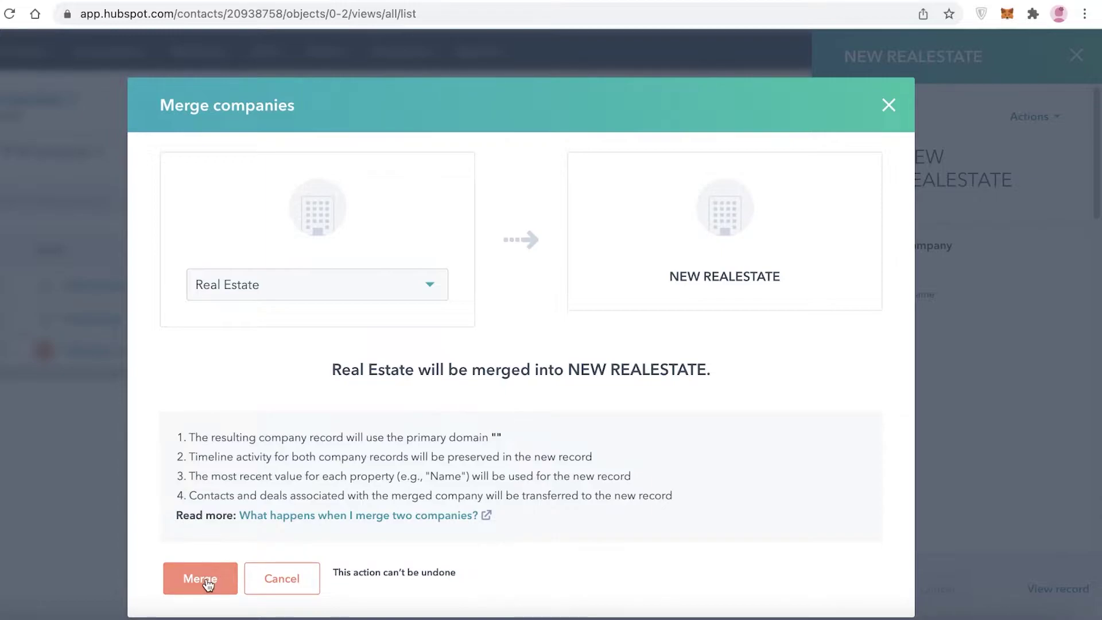
pyautogui.click(322, 515)
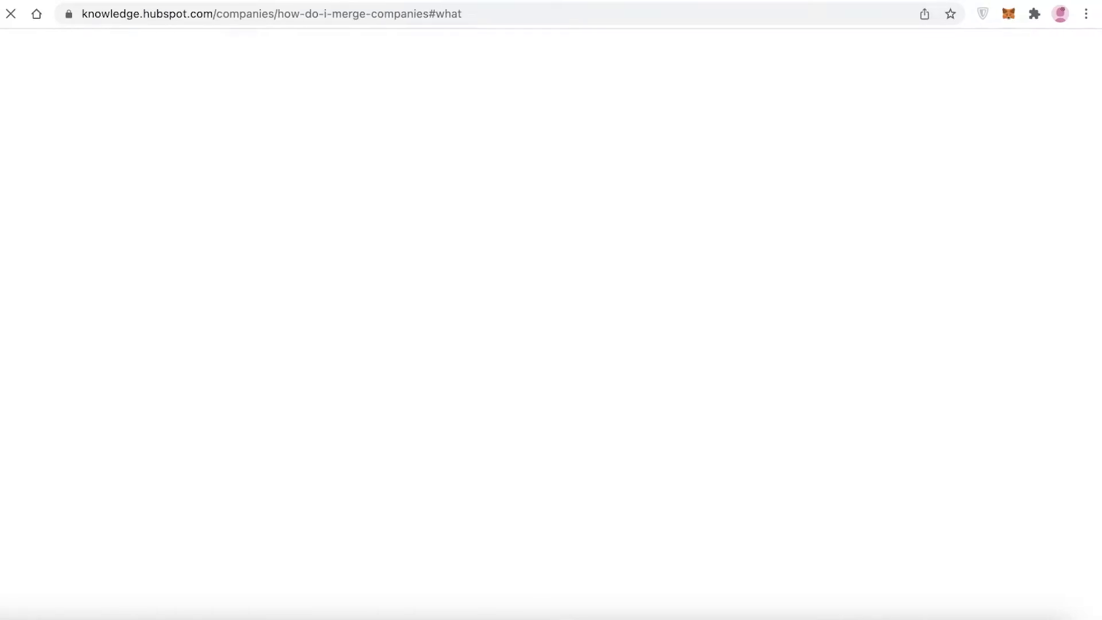
# Skim the merge-companies article, then close its tab to return to the merge dialog.
pyautogui.scroll(-20, 576, 143)
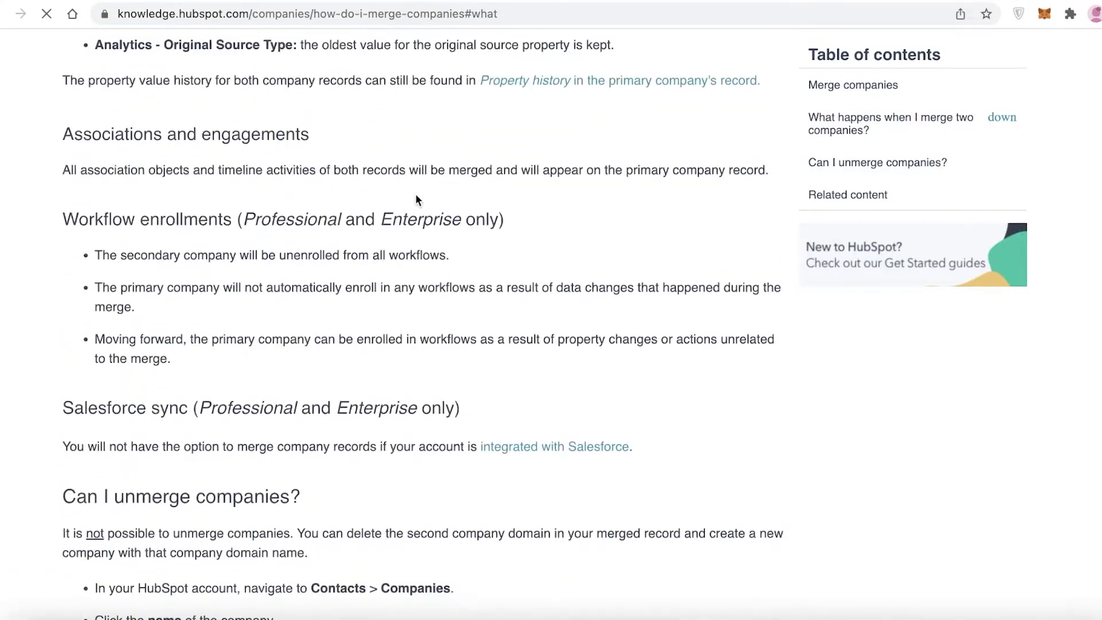
pyautogui.hotkey('ctrl', 'w')
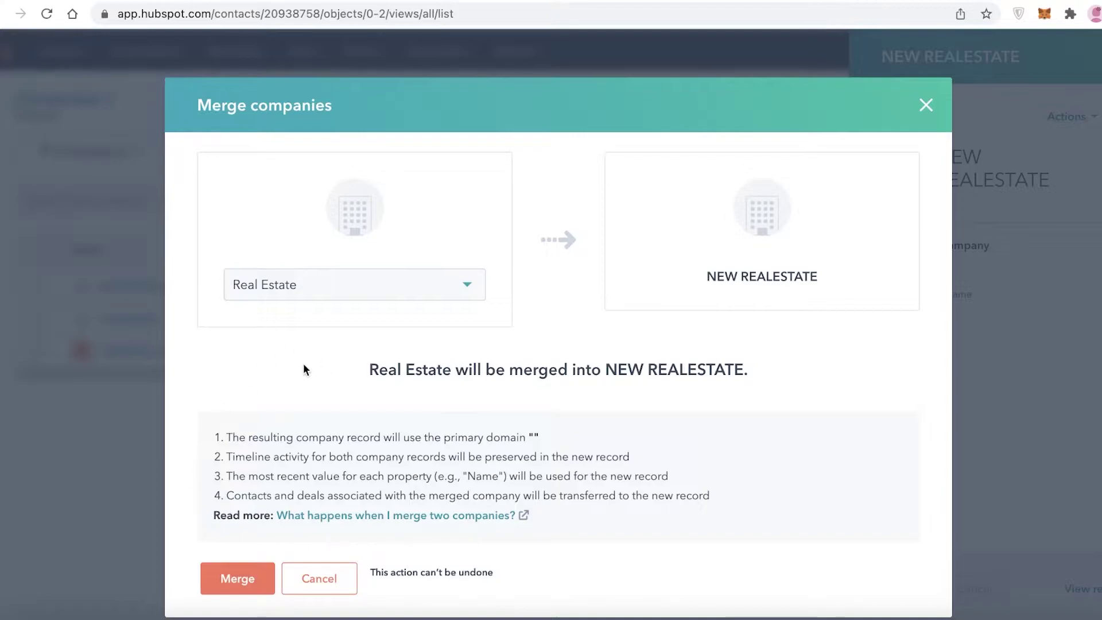
# Confirm merging Real Estate into NEW REALESTATE and check the timeline's activity filter.
pyautogui.moveTo(373, 572); pyautogui.dragTo(499, 576)
pyautogui.click(373, 573)
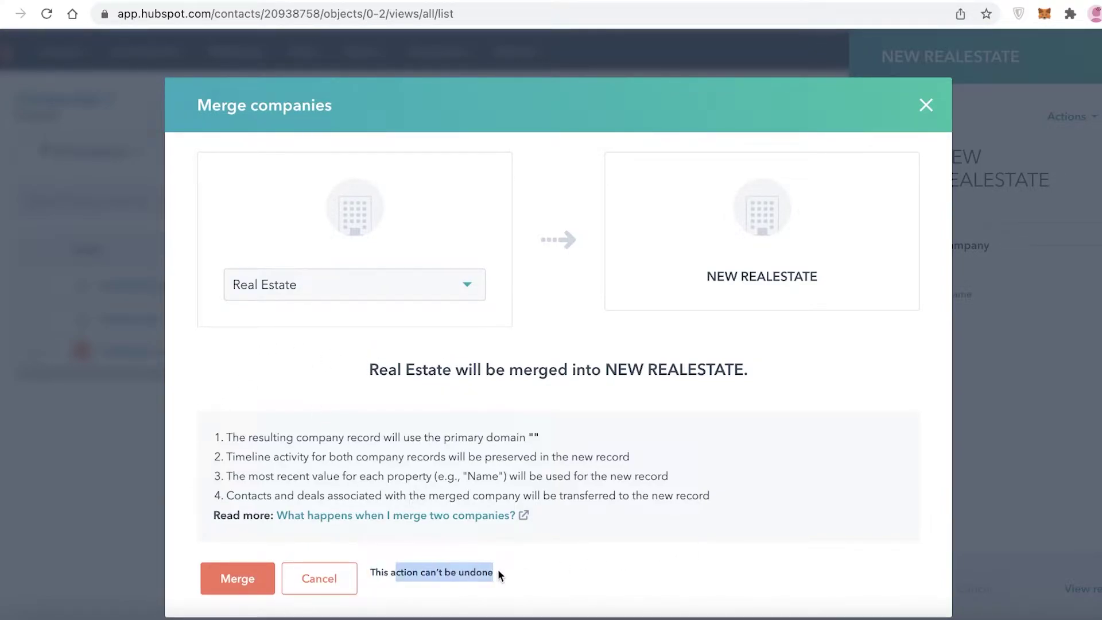
pyautogui.click(530, 574)
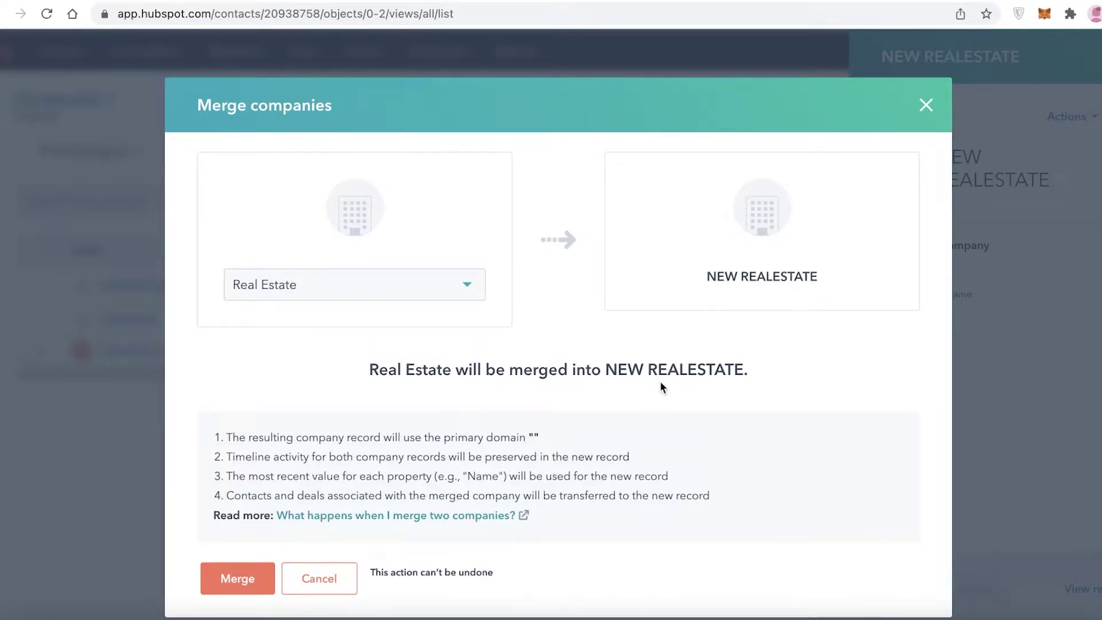
pyautogui.click(235, 578)
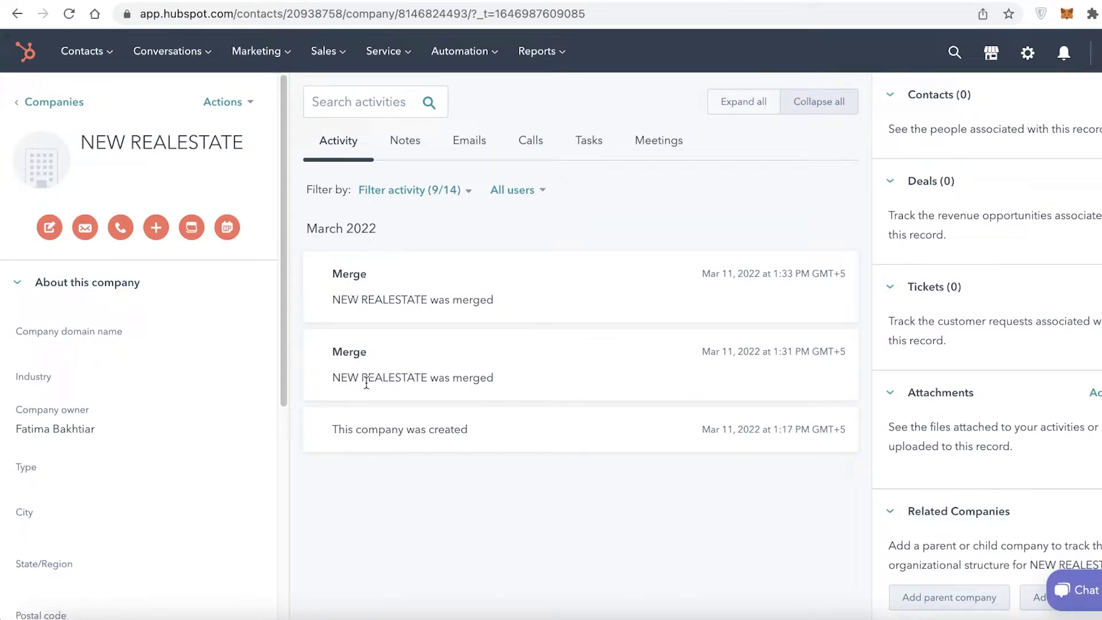
pyautogui.click(399, 191)
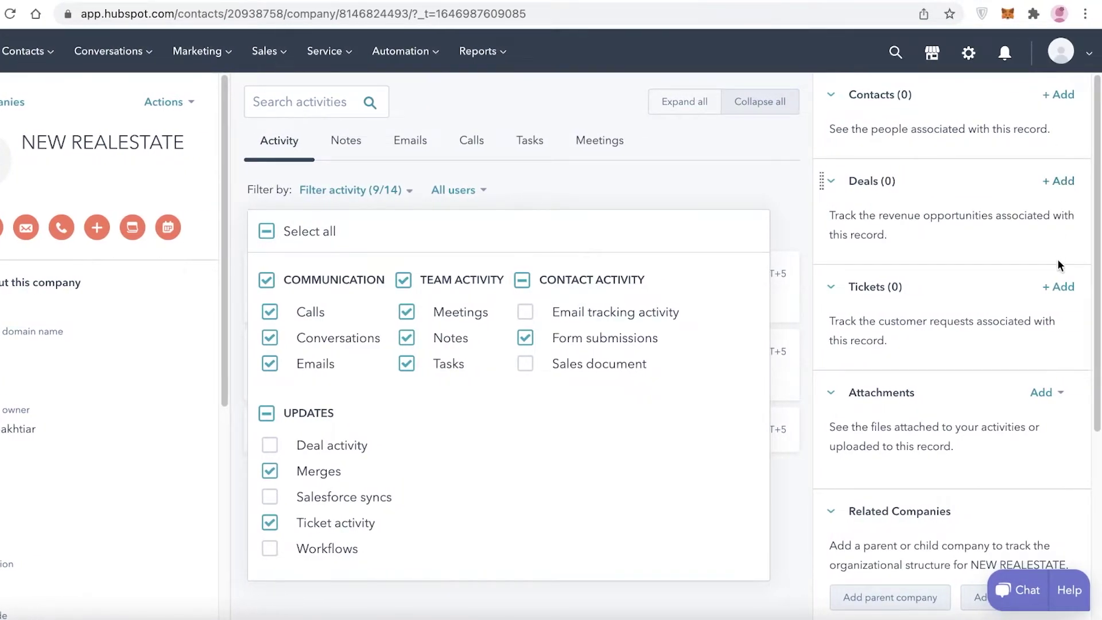
# Add a deal named MONEY INVESTOR to the NEW REALESTATE company.
pyautogui.click(1063, 183)
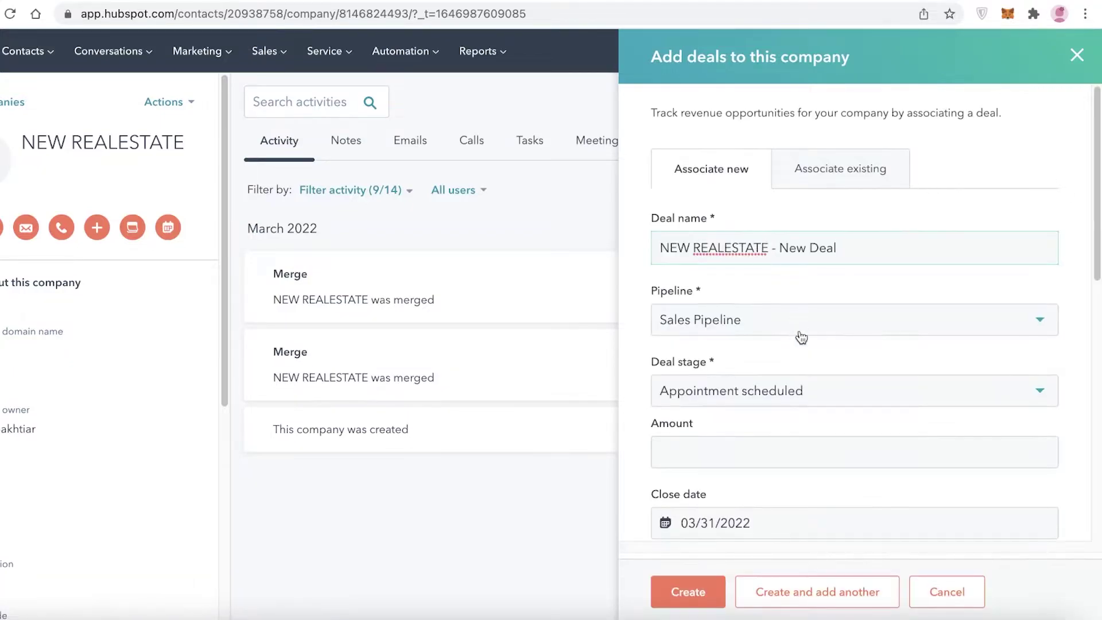
pyautogui.tripleClick(827, 249)
pyautogui.write('MONEY')
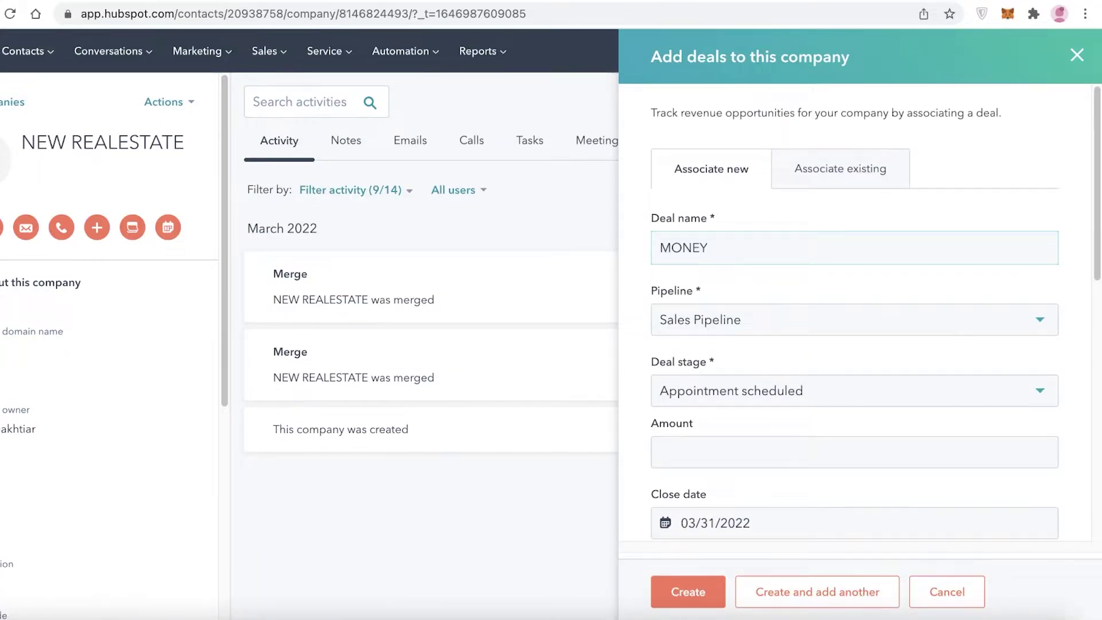
pyautogui.write(' INVESTOR')
pyautogui.click(686, 604)
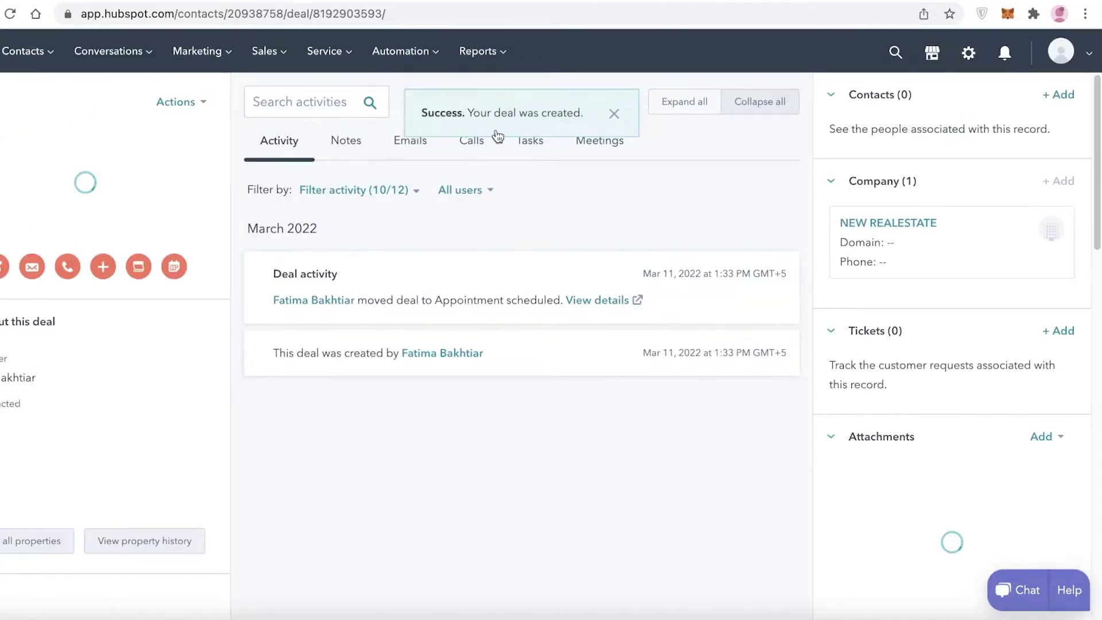
# Go from the deals list to the Companies list and start a new company.
pyautogui.click(27, 102)
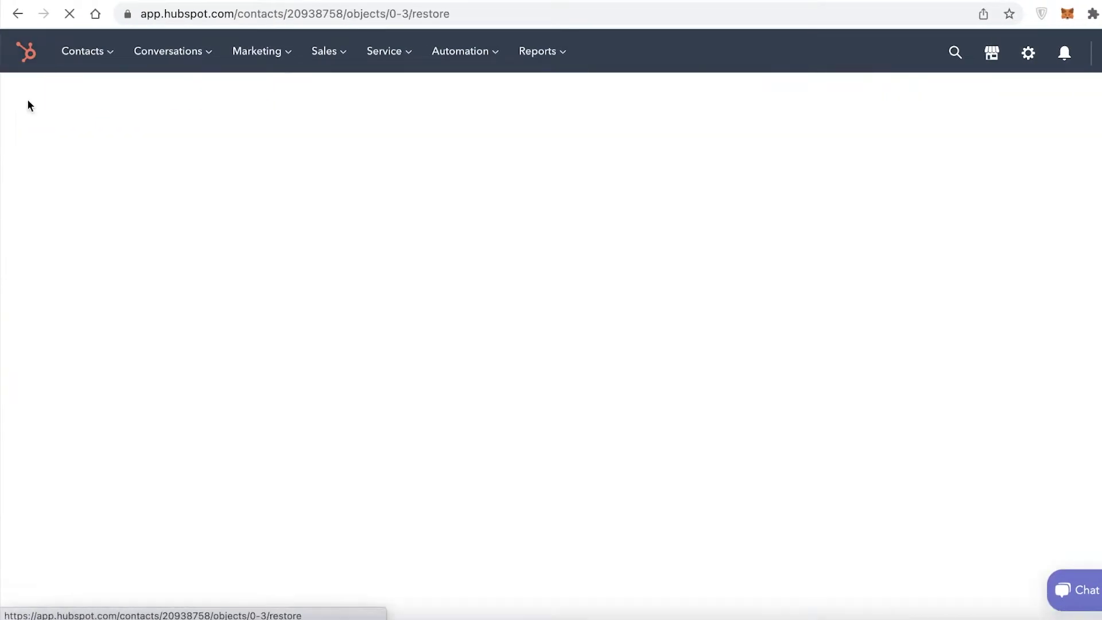
pyautogui.click(101, 57)
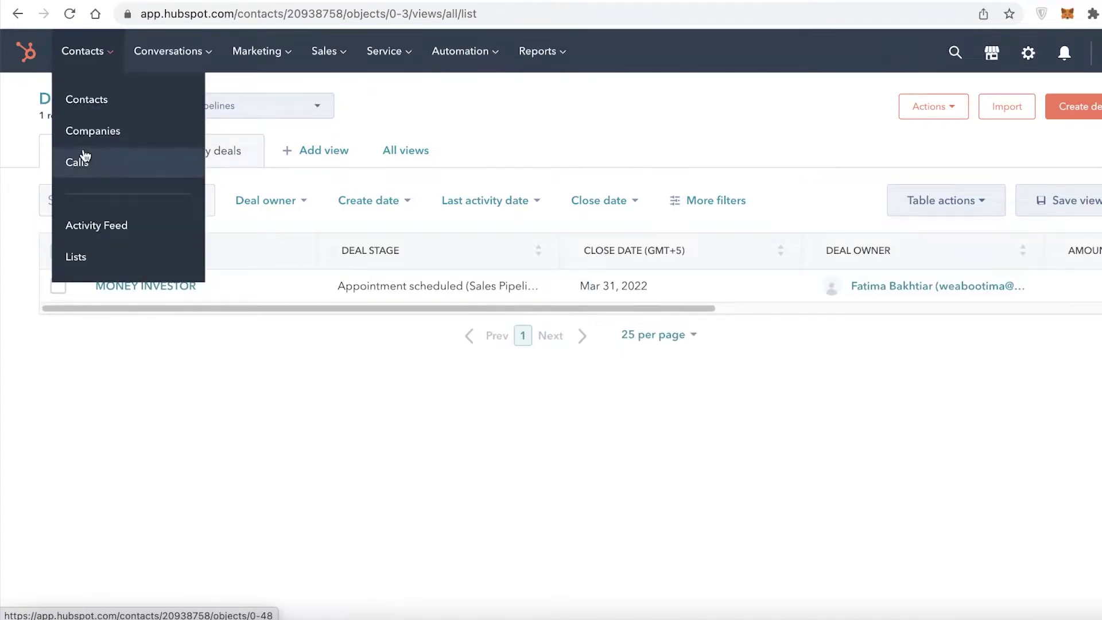
pyautogui.click(96, 121)
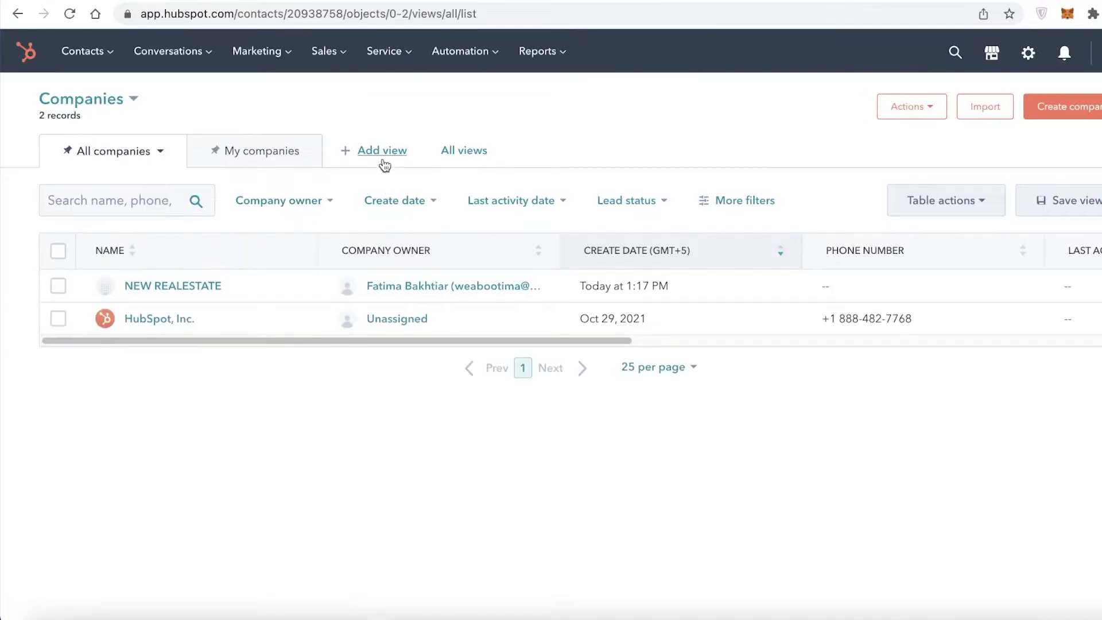
pyautogui.click(1064, 107)
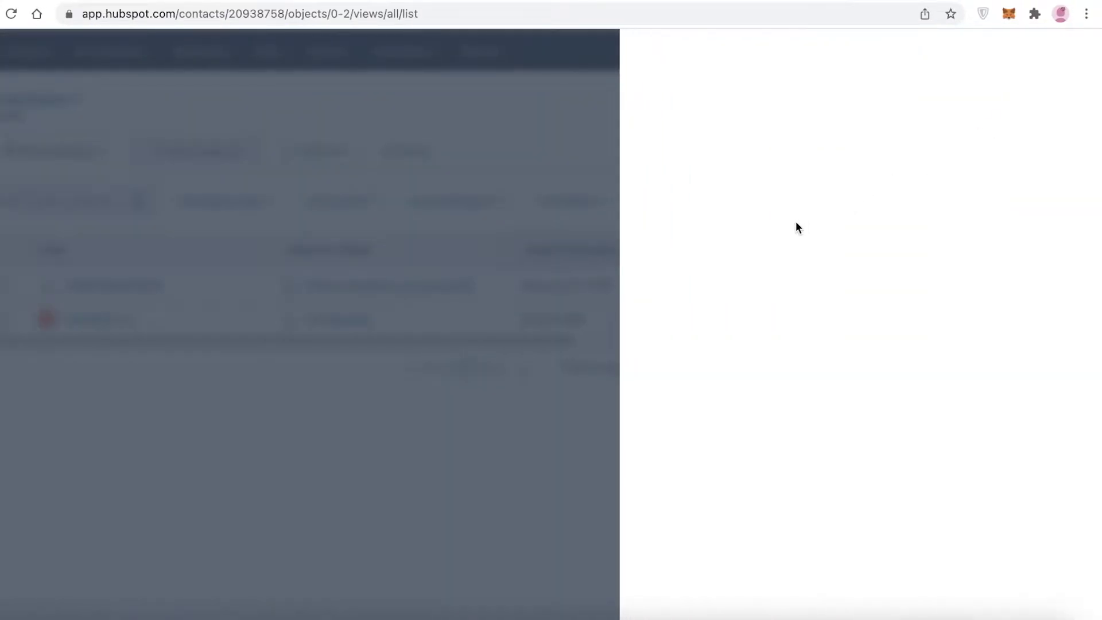
# Create MARKETING CO with industry Electrical/Electronic Manufacturing, leaving company type unset.
pyautogui.click(745, 219)
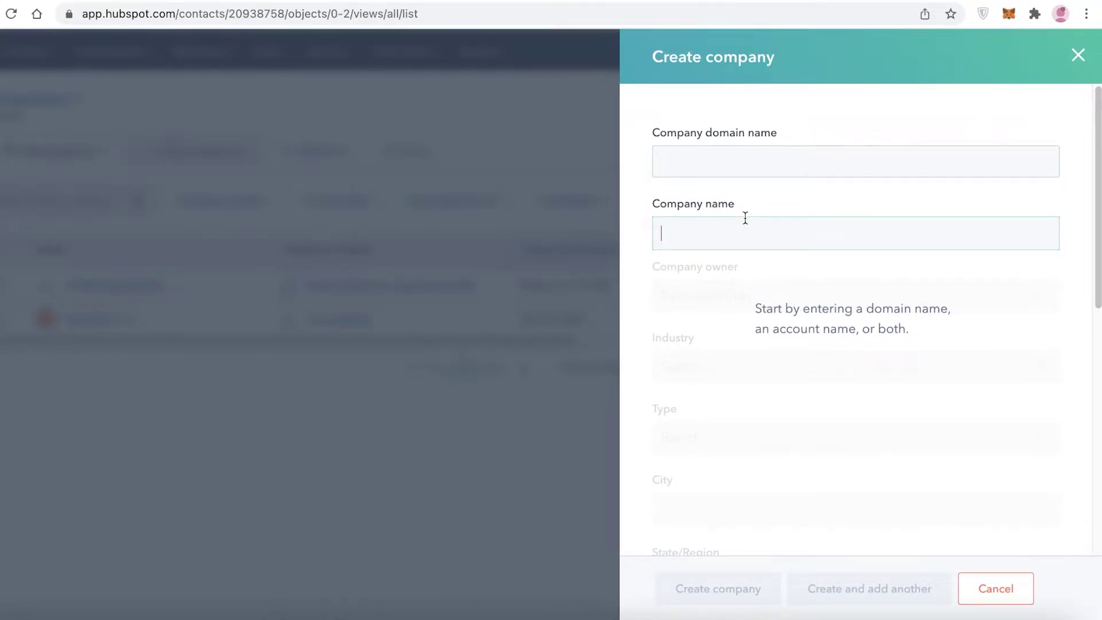
pyautogui.write('MARKET')
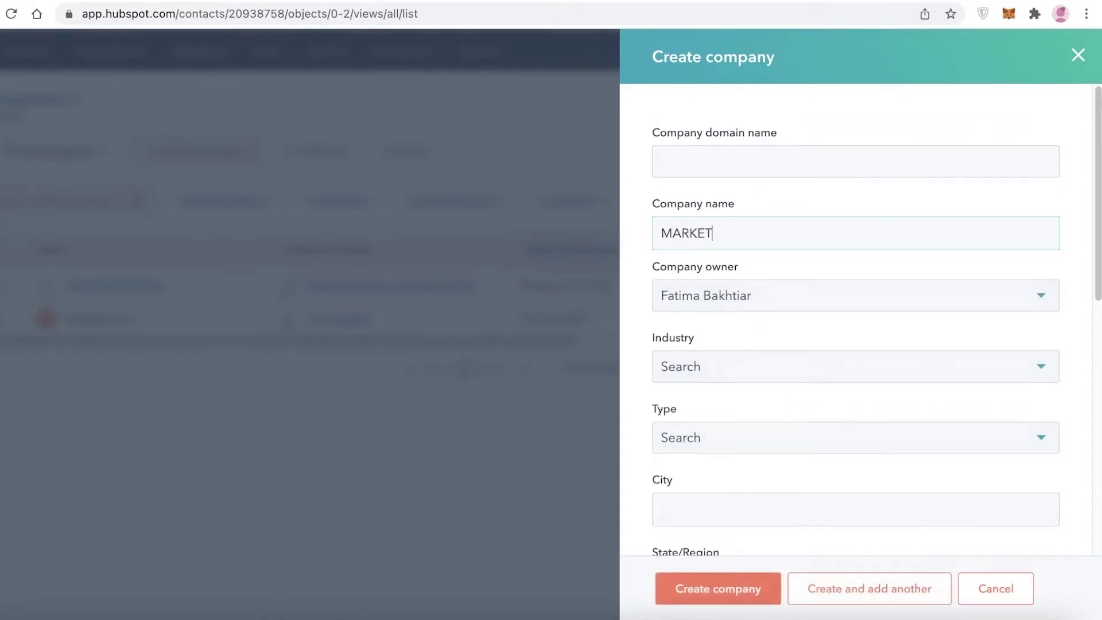
pyautogui.write('ING CO')
pyautogui.scroll(-3, 832, 202)
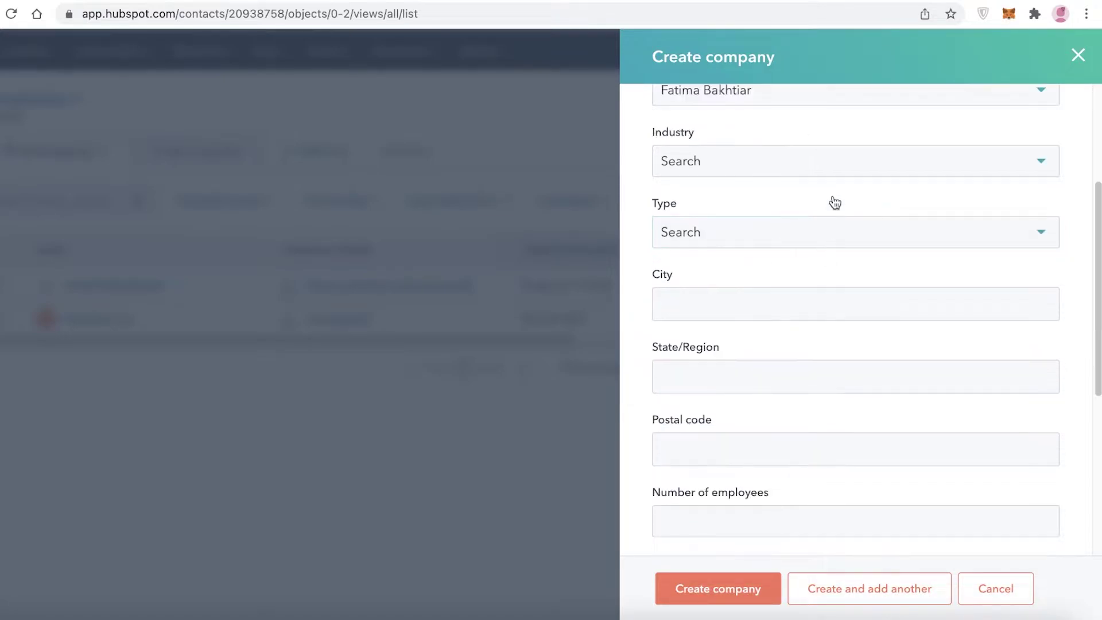
pyautogui.click(832, 173)
pyautogui.scroll(-10, 787, 329)
pyautogui.click(778, 352)
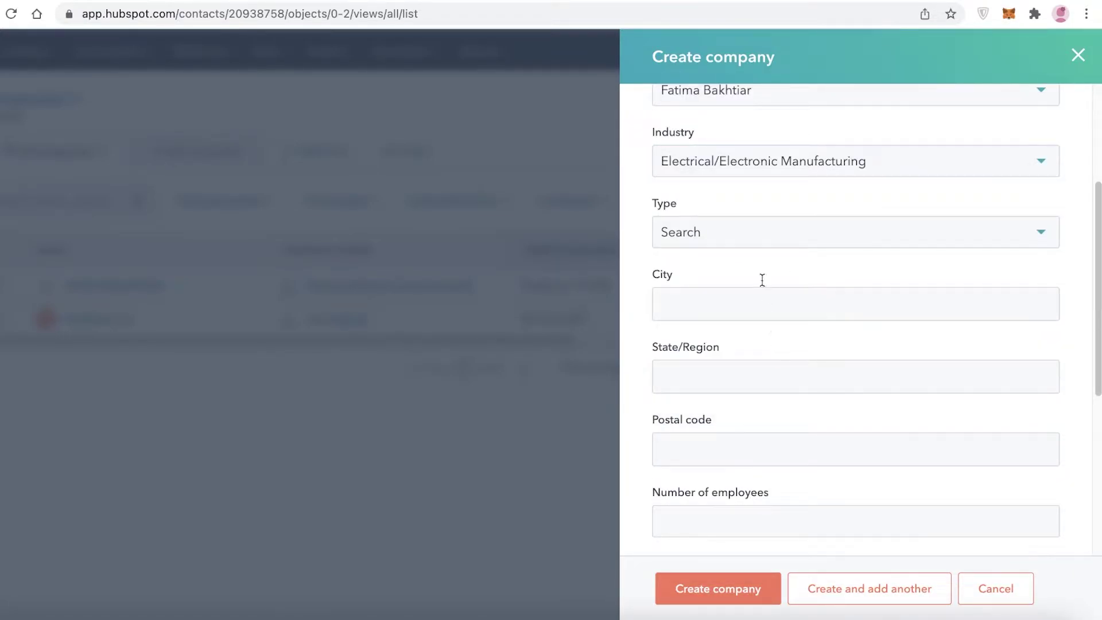
pyautogui.click(758, 244)
pyautogui.click(751, 241)
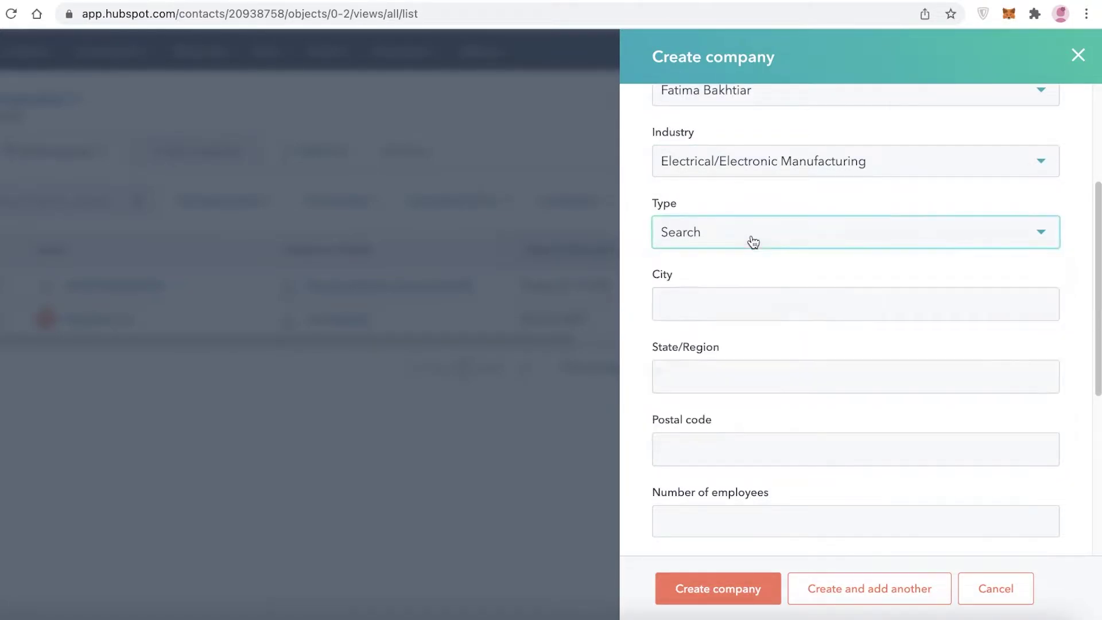
pyautogui.click(709, 295)
pyautogui.scroll(-5, 716, 318)
pyautogui.click(729, 586)
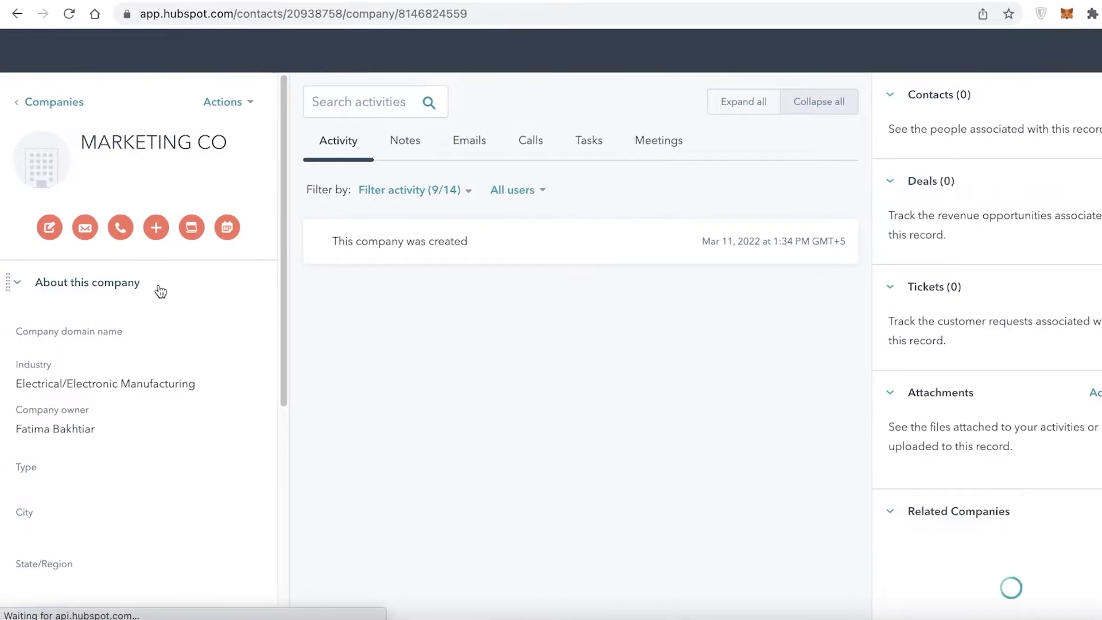
# Look over MARKETING CO's notes and timeline, leaving its target account value blank.
pyautogui.click(405, 144)
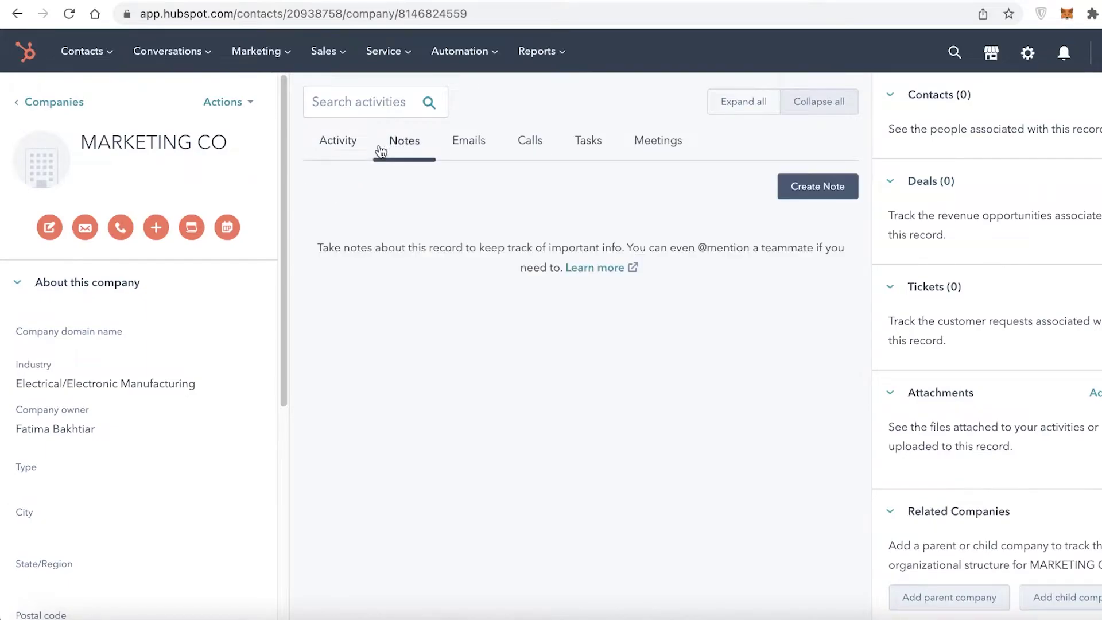
pyautogui.click(367, 148)
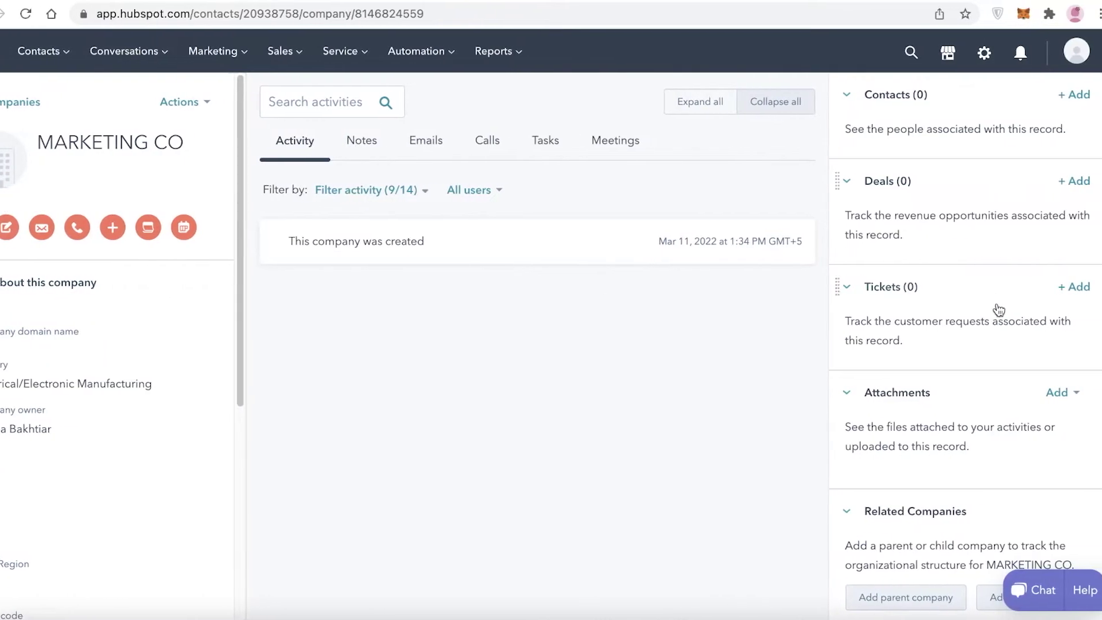
pyautogui.scroll(-5, 1010, 322)
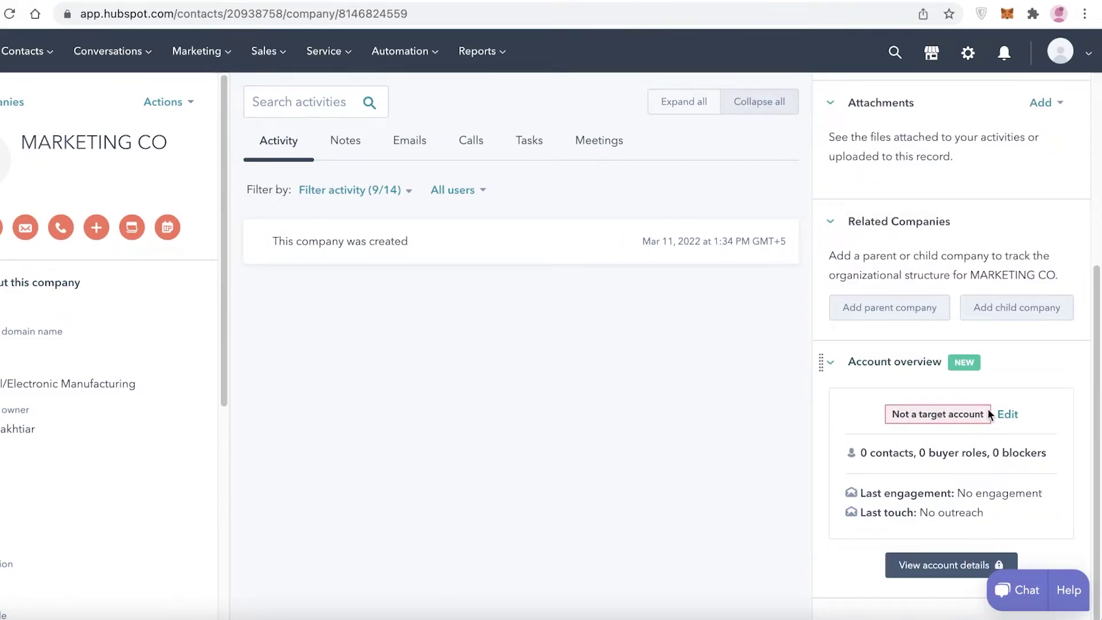
pyautogui.click(1008, 414)
pyautogui.click(907, 319)
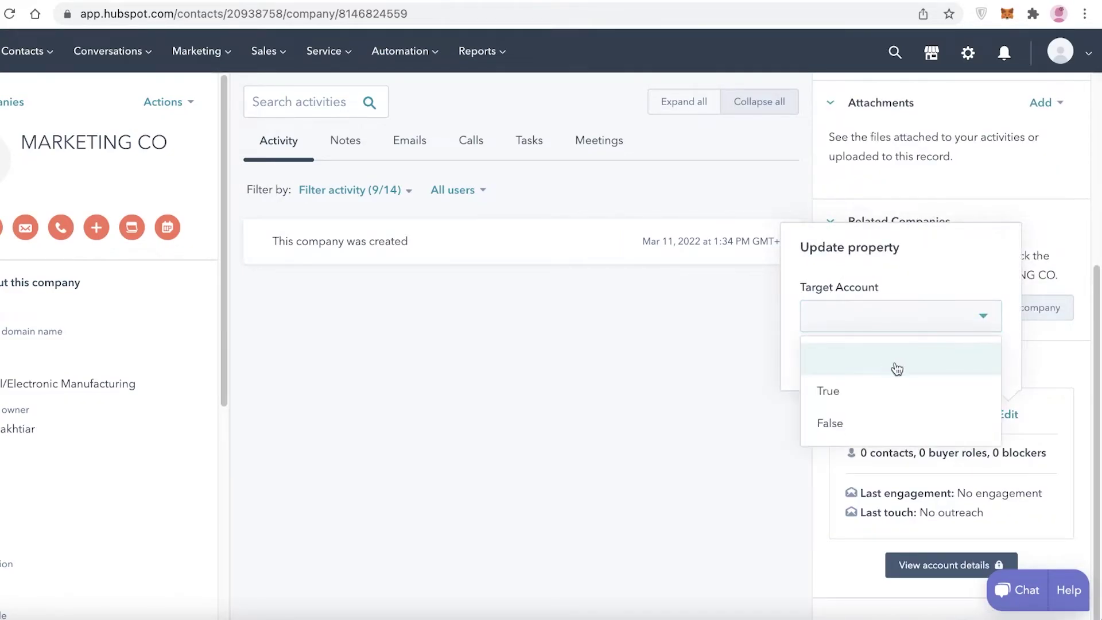
pyautogui.click(897, 369)
pyautogui.scroll(4, 901, 308)
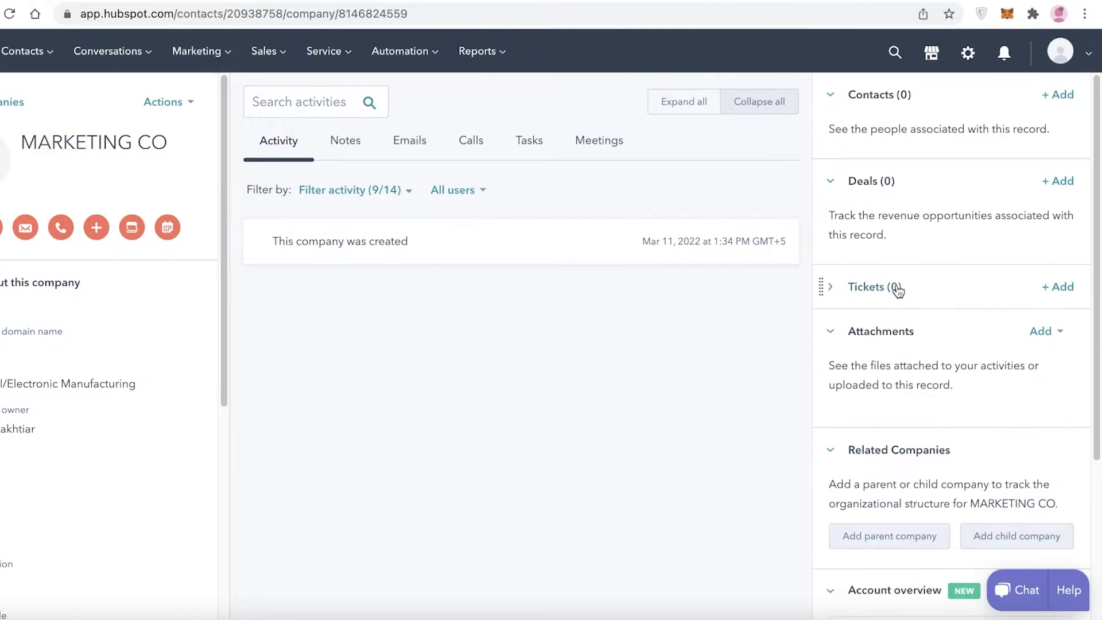
# Add a ticket named 45675 to MARKETING CO from its Tickets section.
pyautogui.click(898, 290)
pyautogui.click(1062, 287)
pyautogui.write('45675')
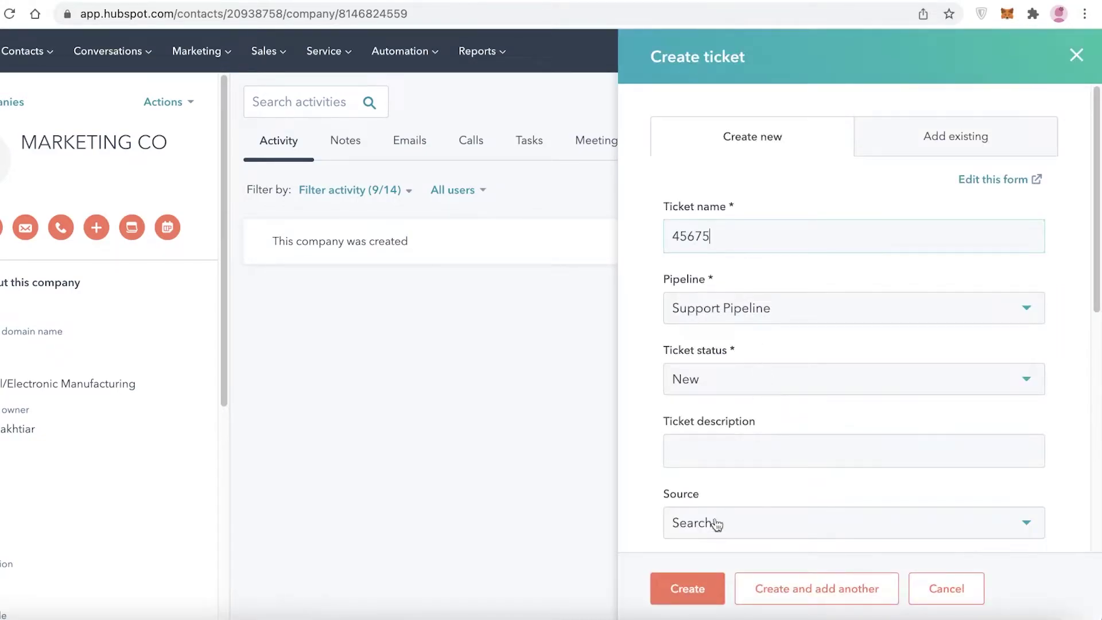
pyautogui.click(688, 589)
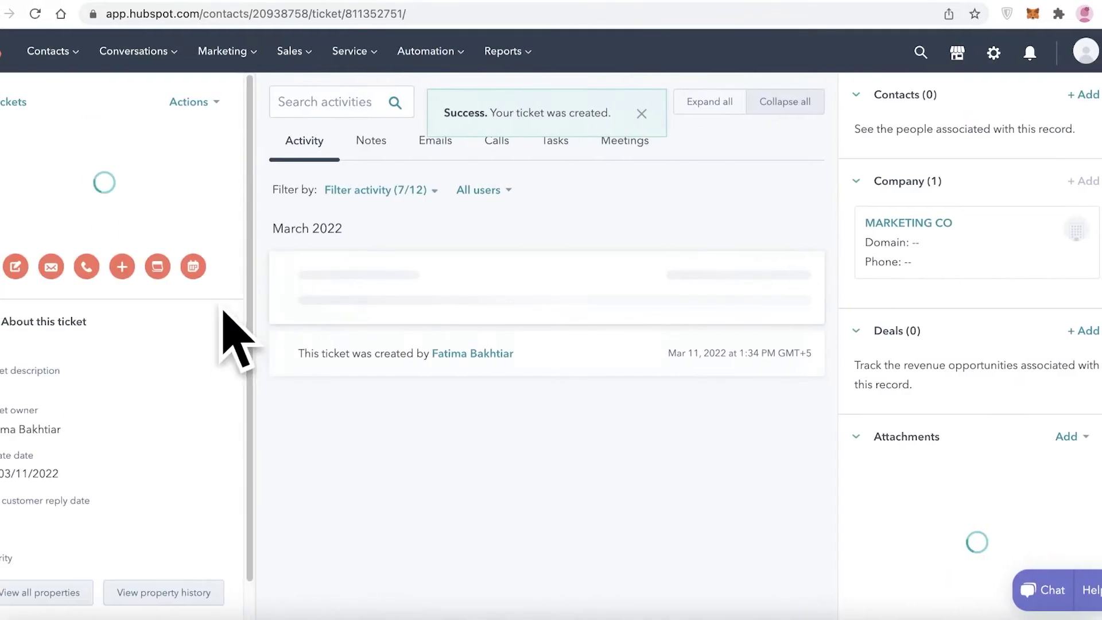
# Return from the tickets list to Companies and preview MARKETING CO.
pyautogui.click(8, 102)
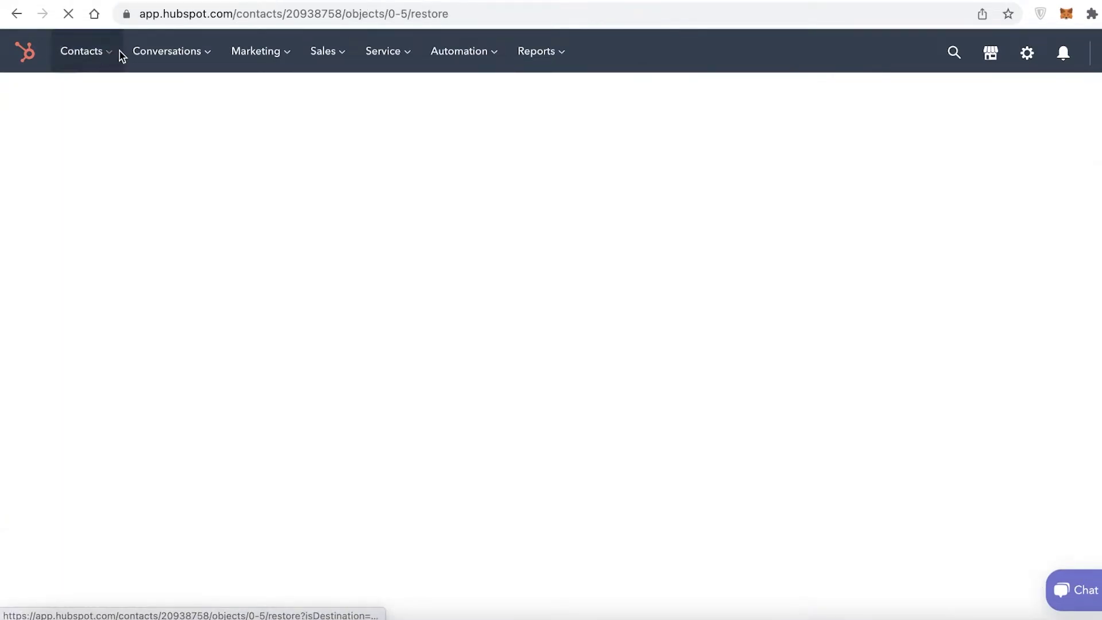
pyautogui.click(86, 53)
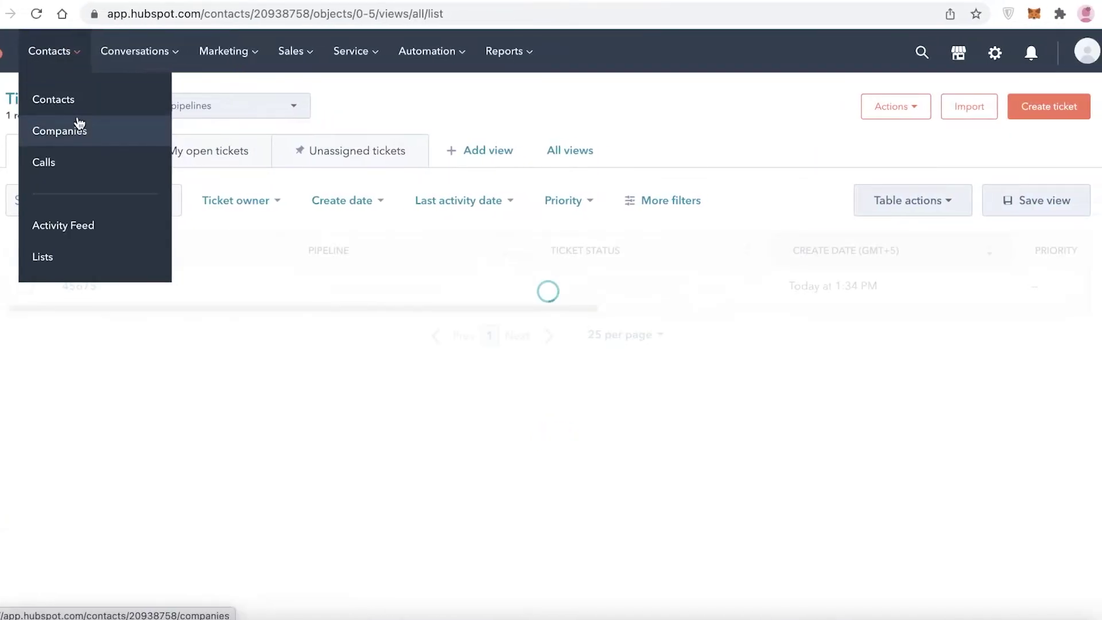
pyautogui.click(79, 125)
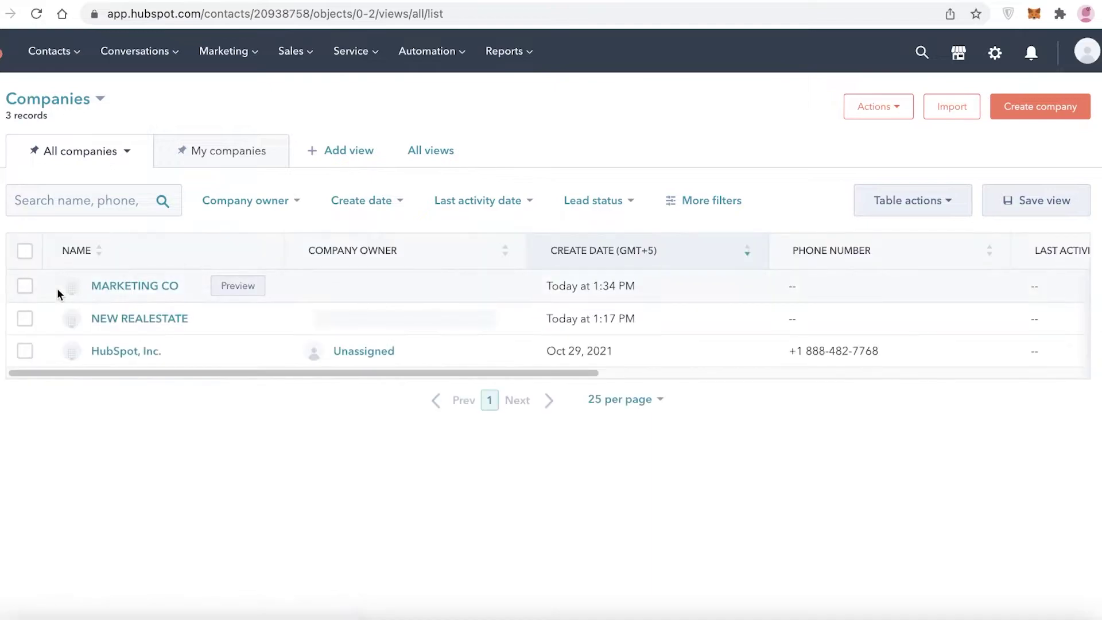
pyautogui.click(253, 293)
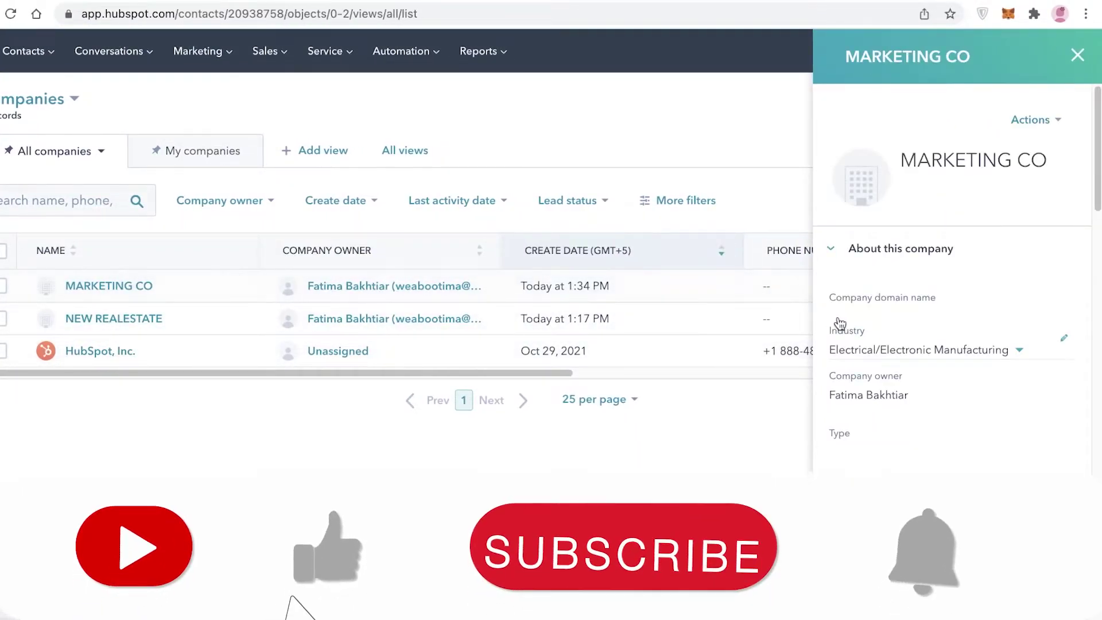
# Merge NEW REALESTATE into MARKETING CO, review the record, and go back to Companies.
pyautogui.click(1028, 121)
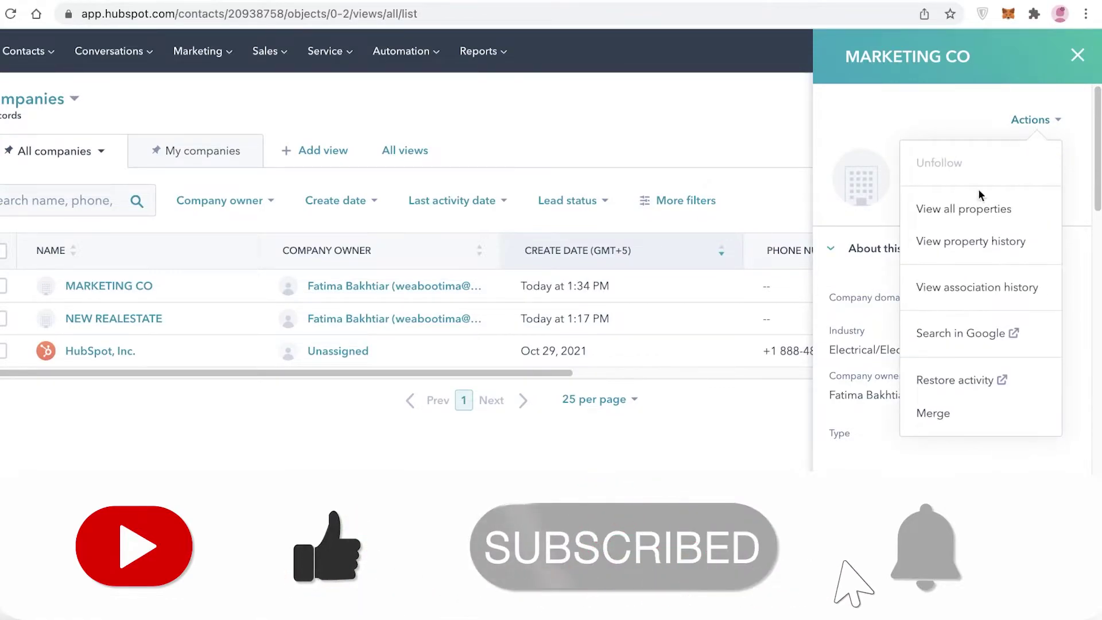
pyautogui.click(941, 412)
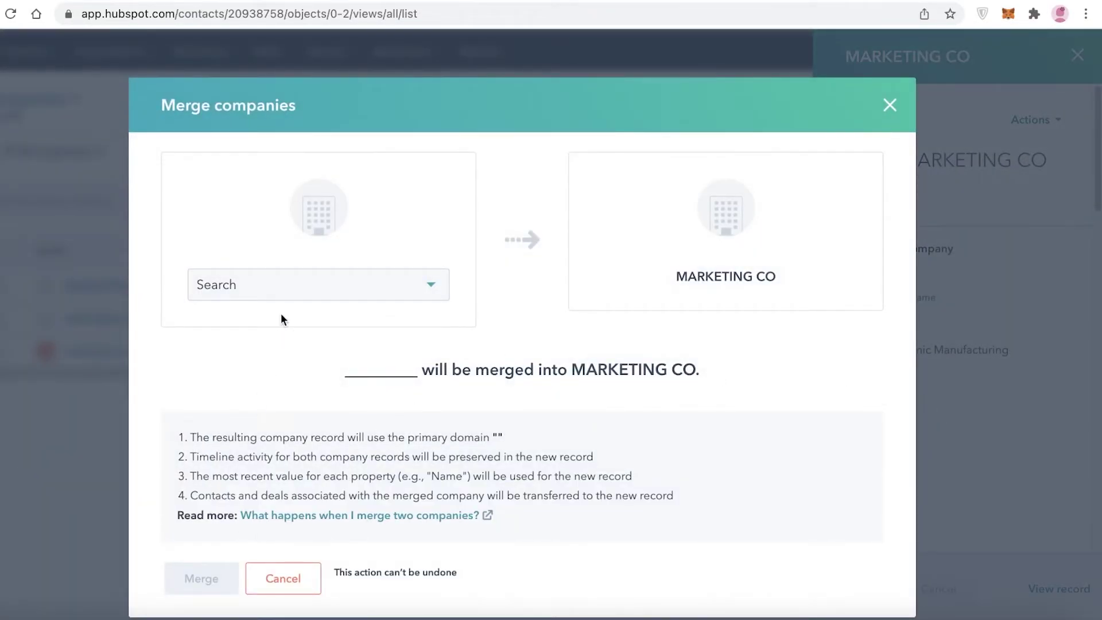
pyautogui.click(281, 294)
pyautogui.click(247, 404)
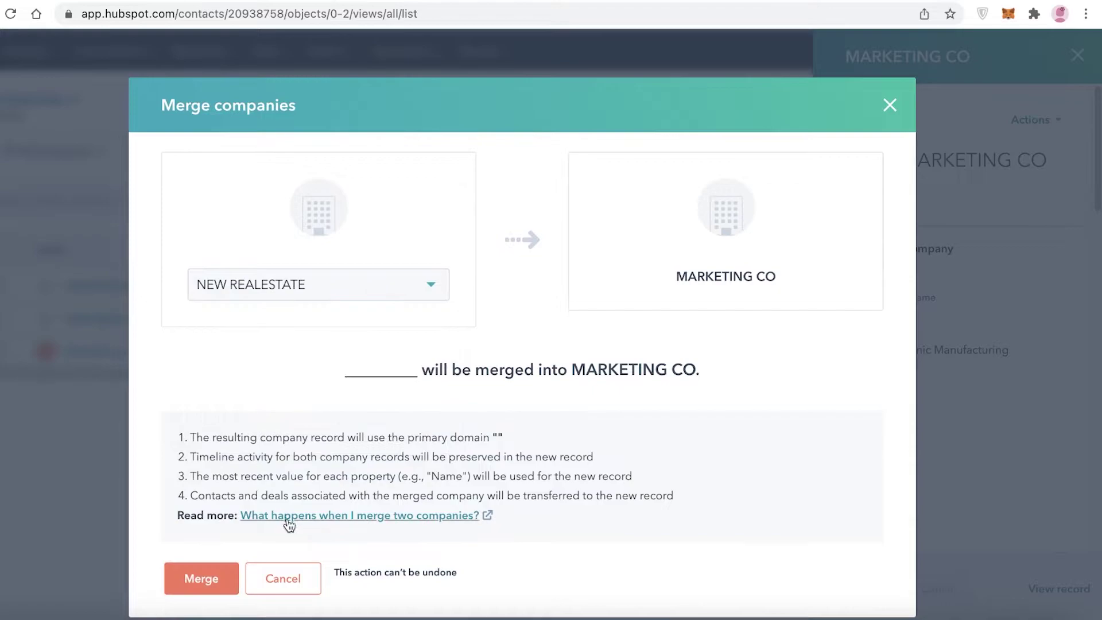
pyautogui.click(217, 576)
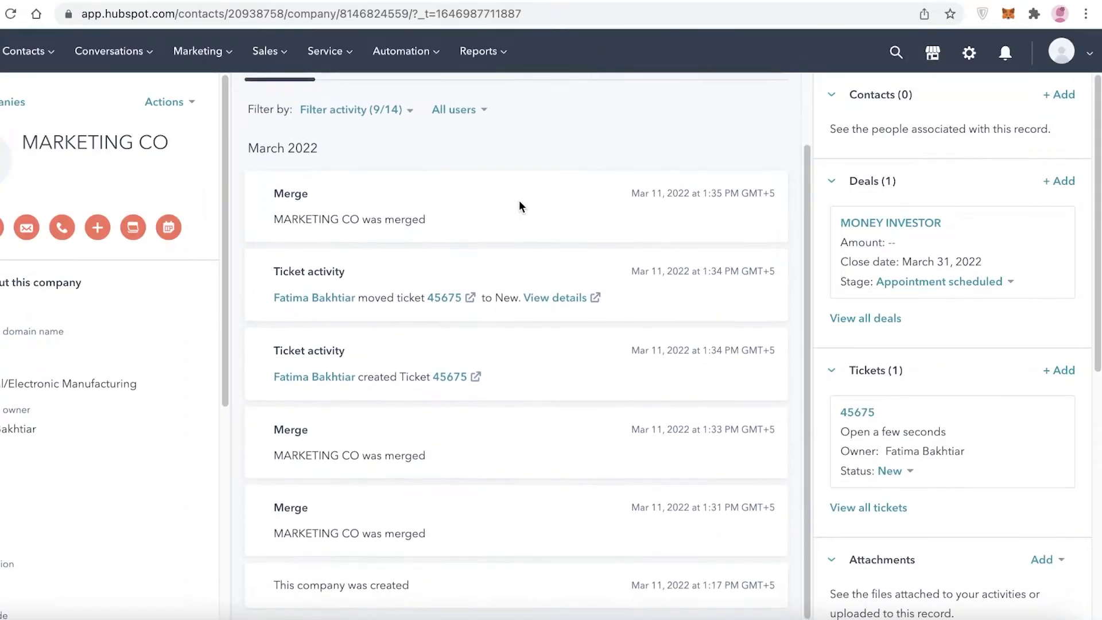
pyautogui.scroll(-6, 942, 266)
pyautogui.scroll(6, 942, 266)
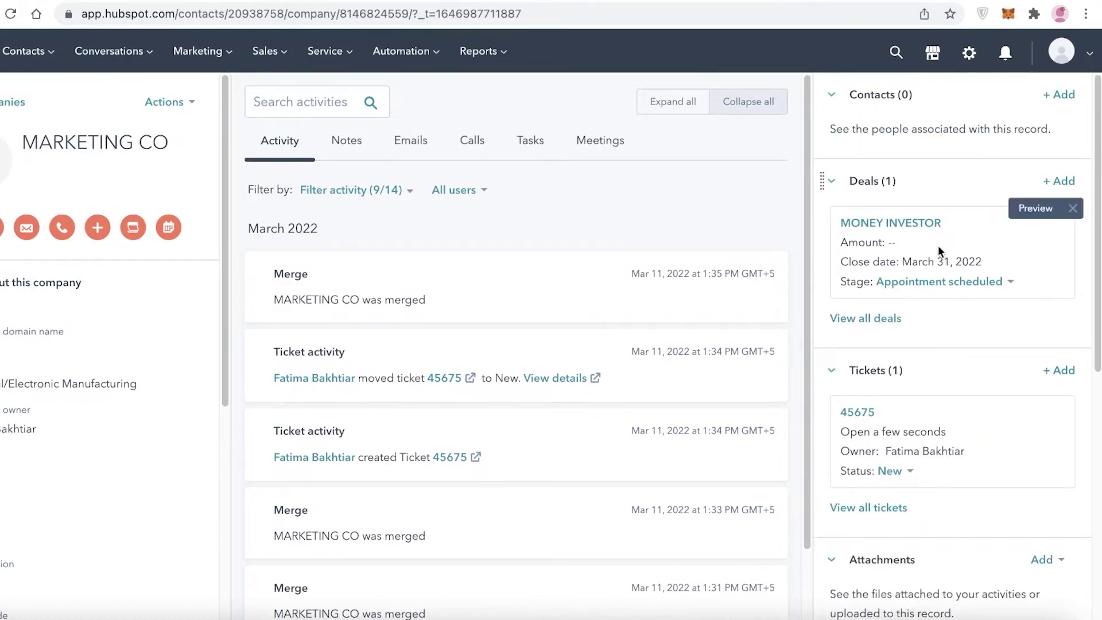
pyautogui.click(54, 101)
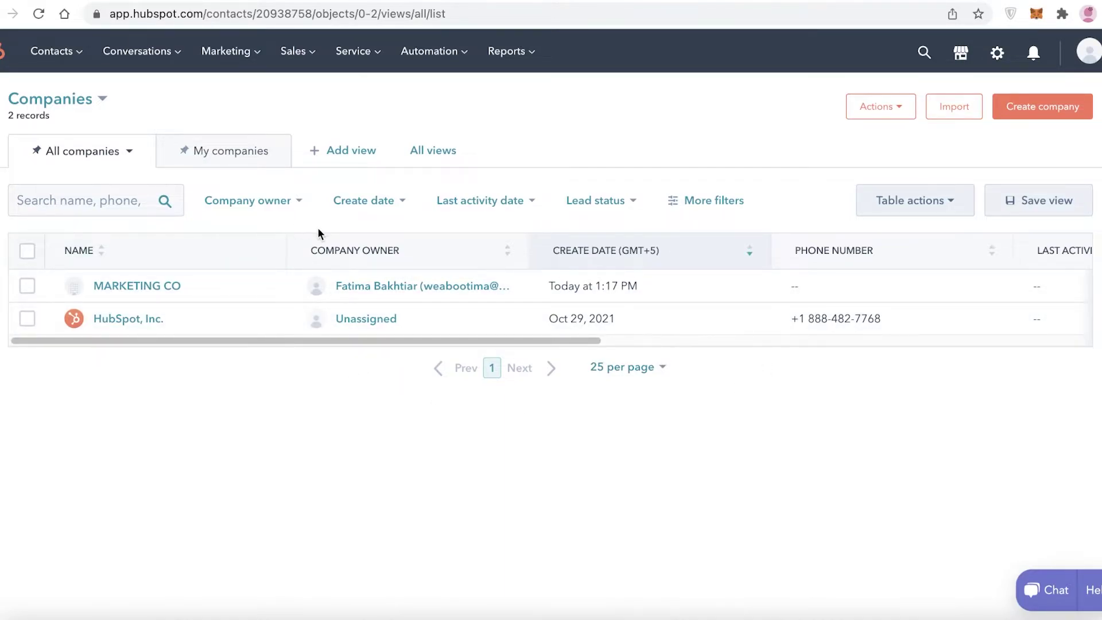
# Move between All companies and My companies, ending on My companies with the + Add view choices shown.
pyautogui.click(219, 147)
pyautogui.click(105, 164)
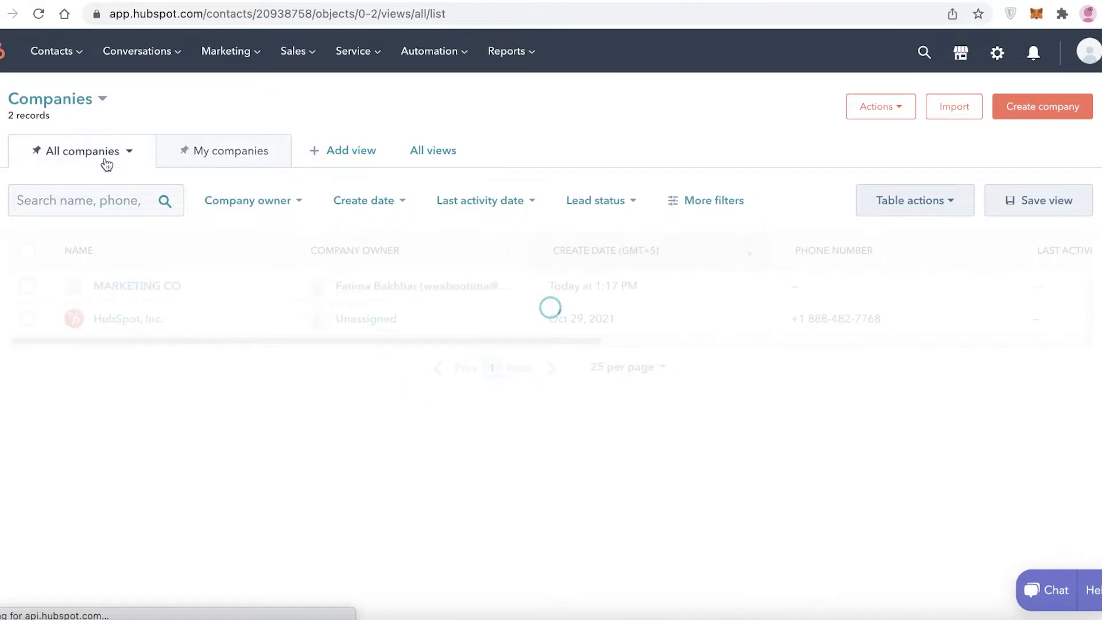
pyautogui.click(95, 108)
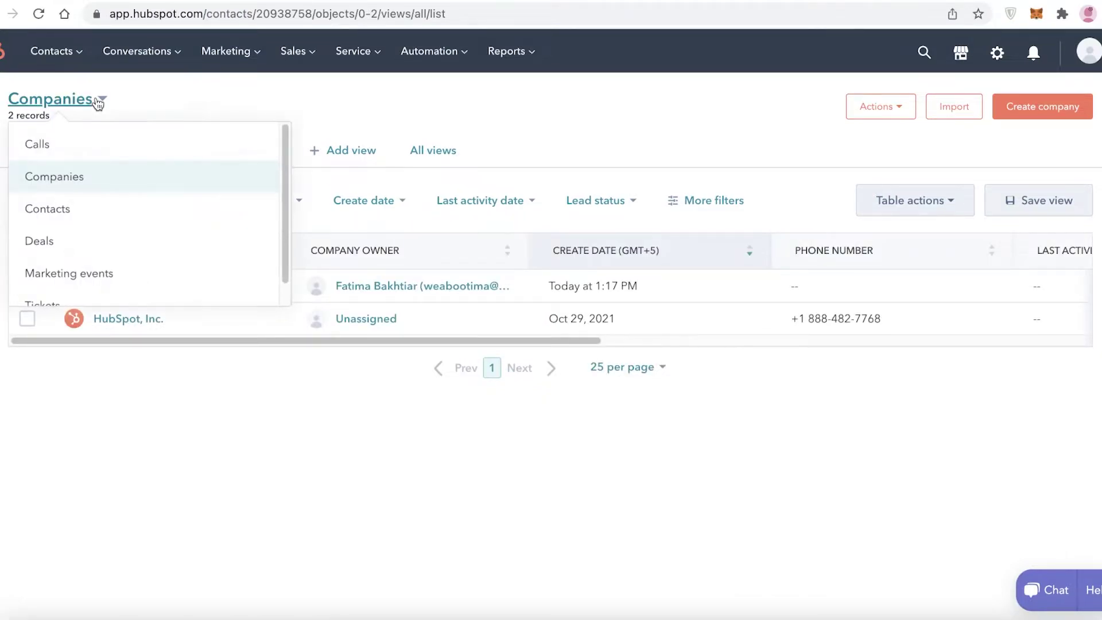
pyautogui.click(43, 145)
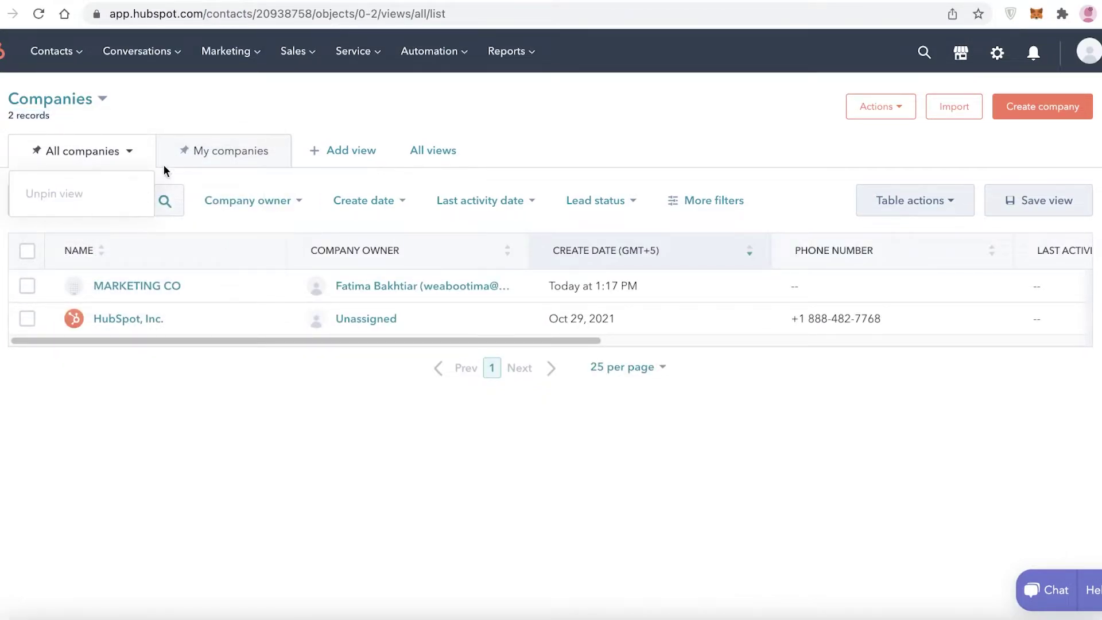
pyautogui.click(207, 165)
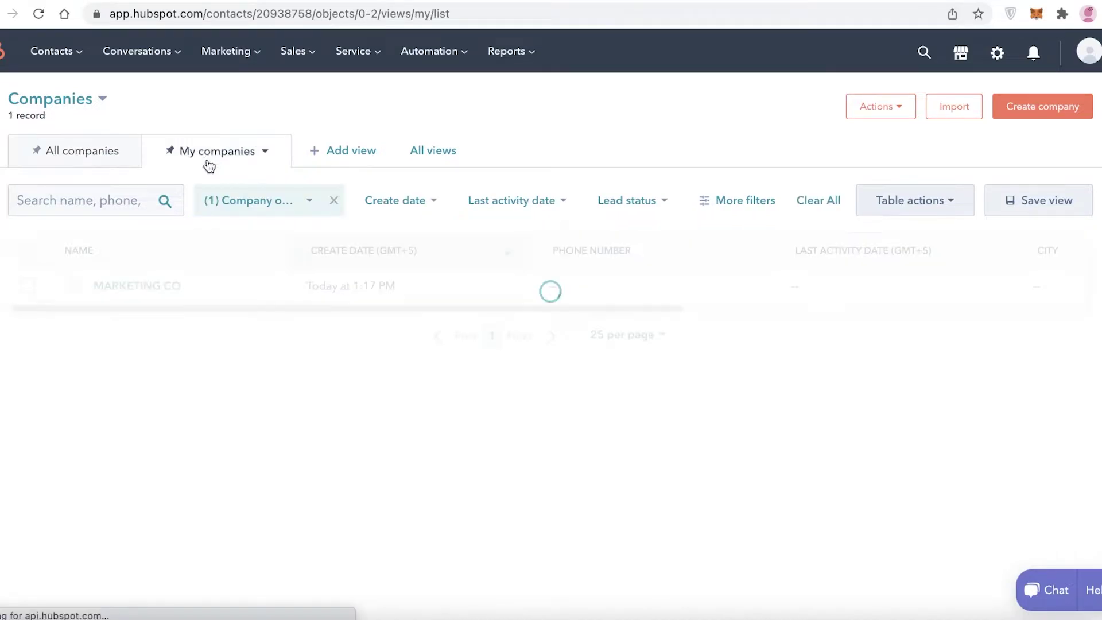
pyautogui.moveTo(283, 286)
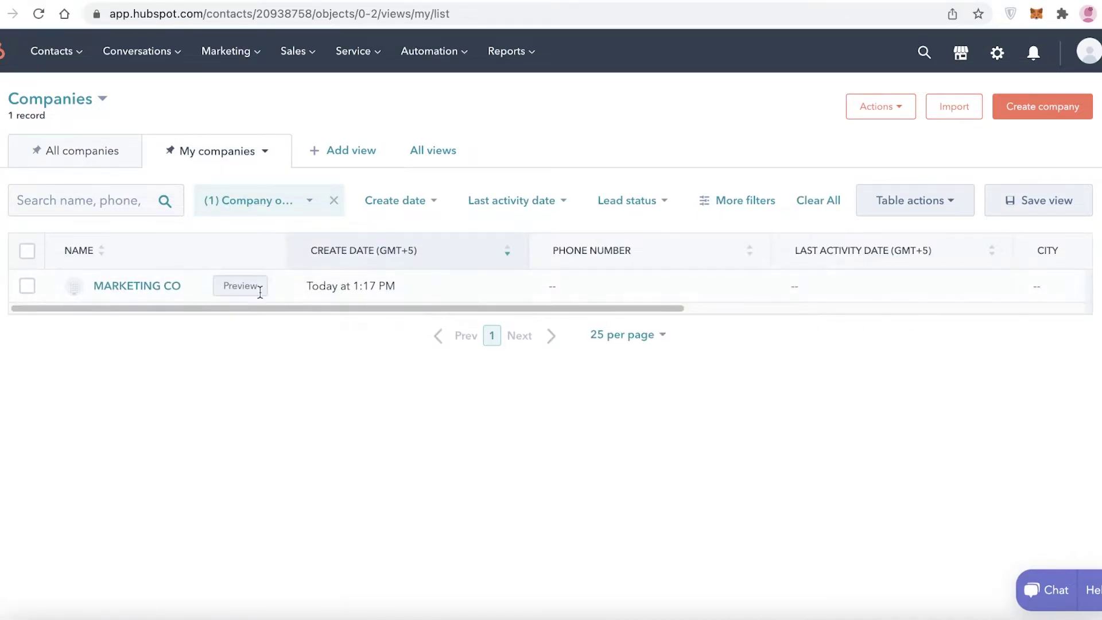
pyautogui.click(339, 150)
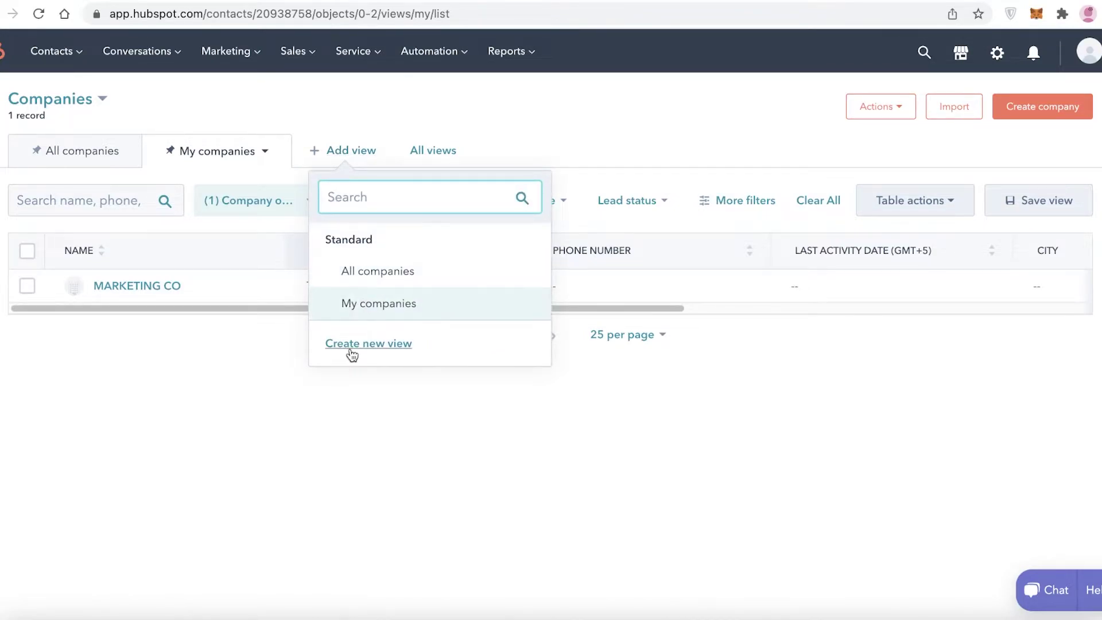
# Create and save a new view named MARKETING COMPANIES, then check its view options.
pyautogui.click(352, 344)
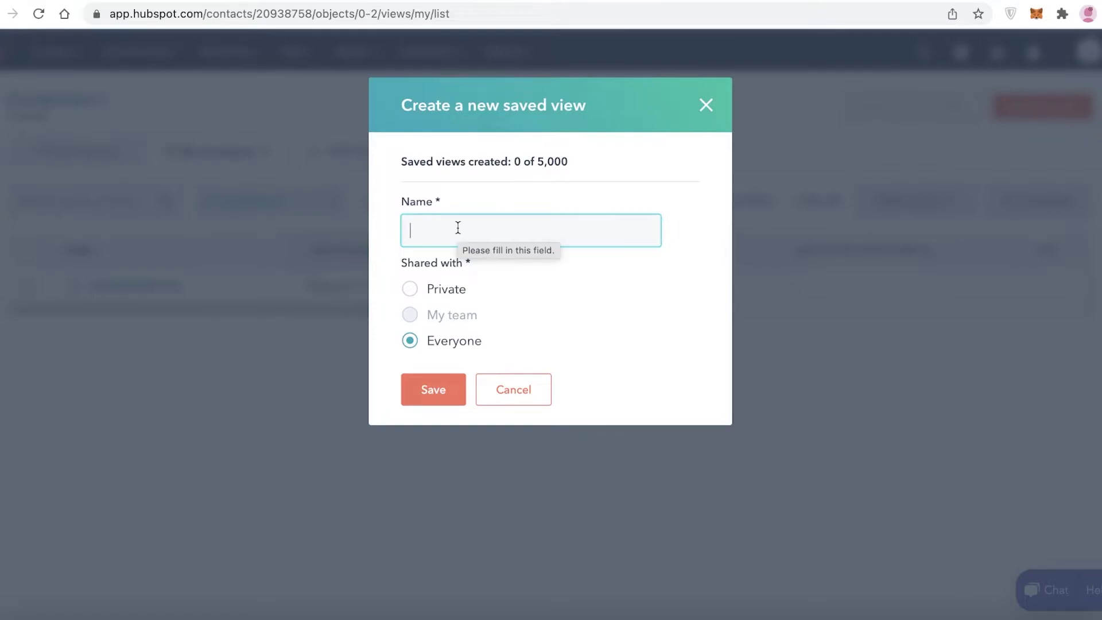
pyautogui.write('MARKETING COMPANIES')
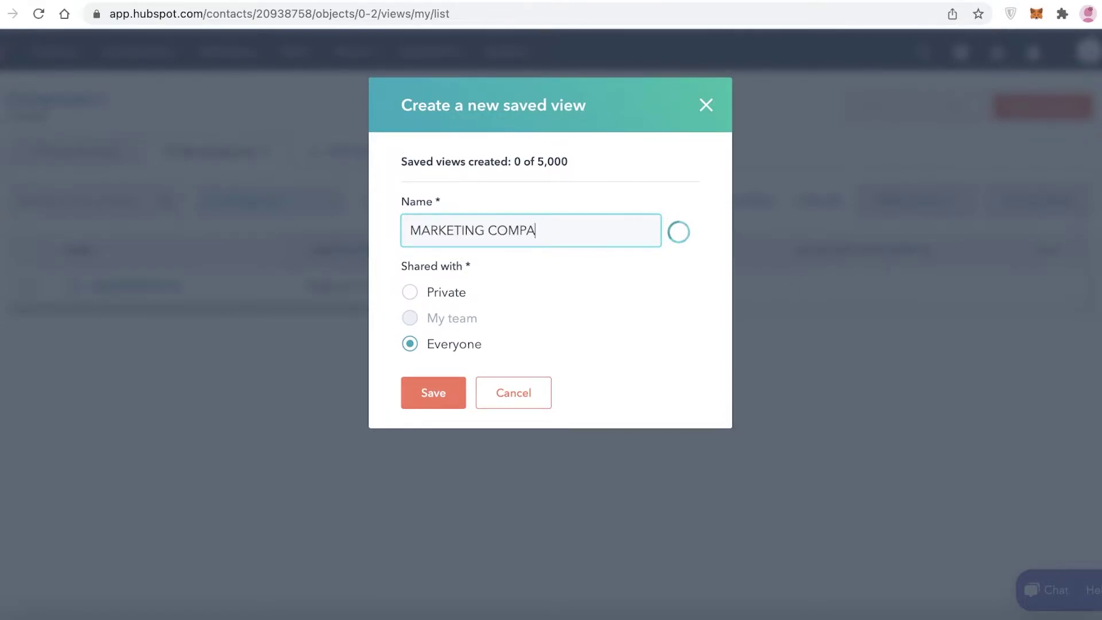
pyautogui.press('Return')
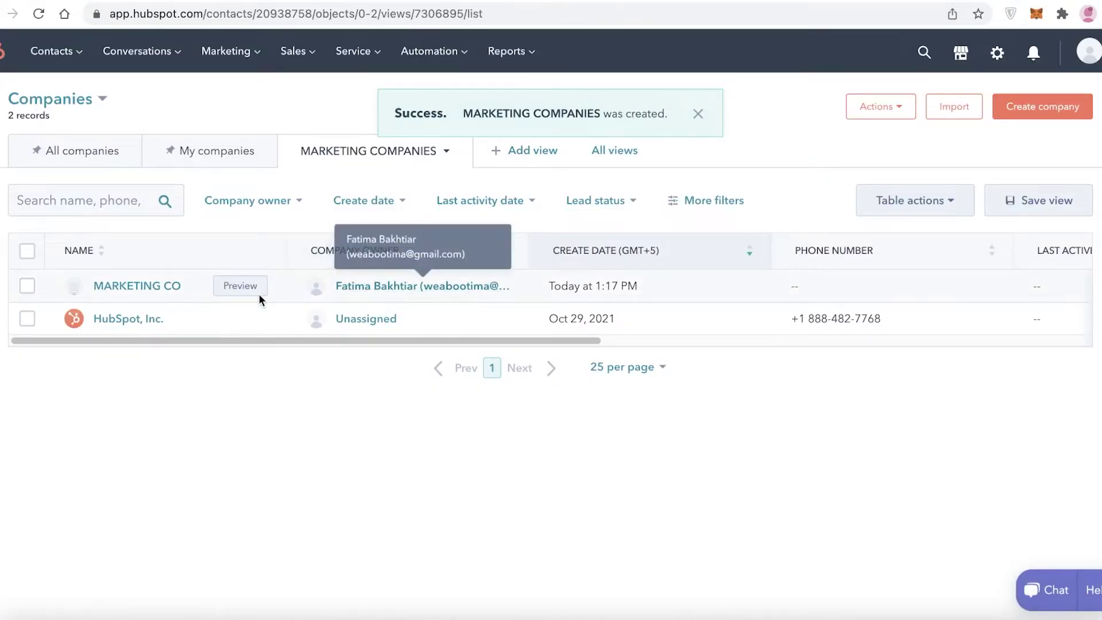
pyautogui.click(388, 152)
pyautogui.click(375, 388)
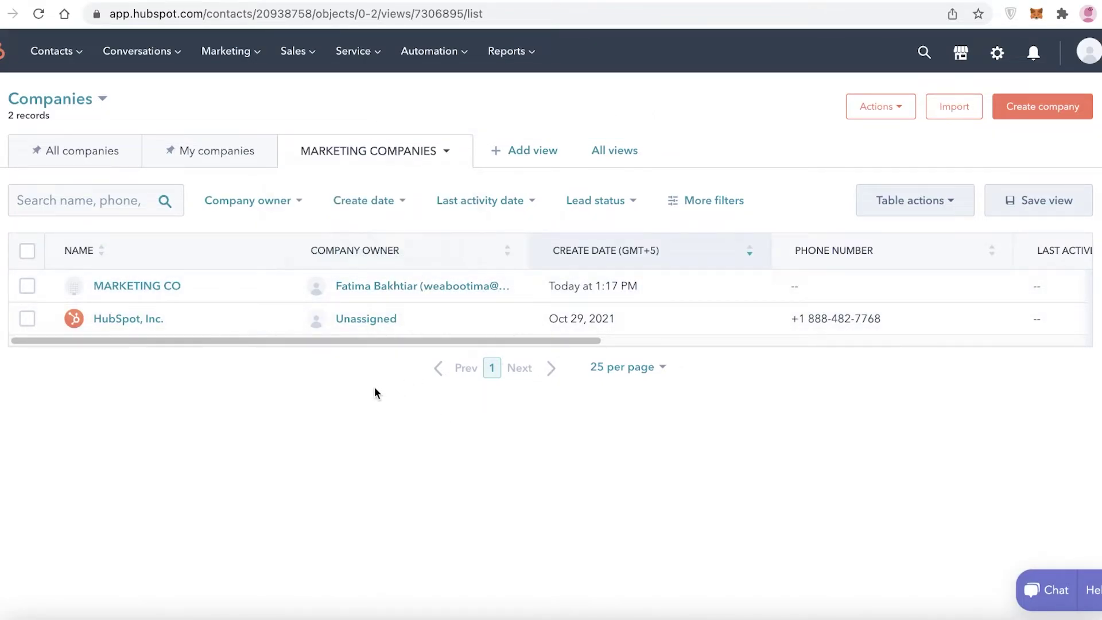
# Go back via My companies to All companies, then open the default Marketing Hub pricing plans.
pyautogui.click(232, 156)
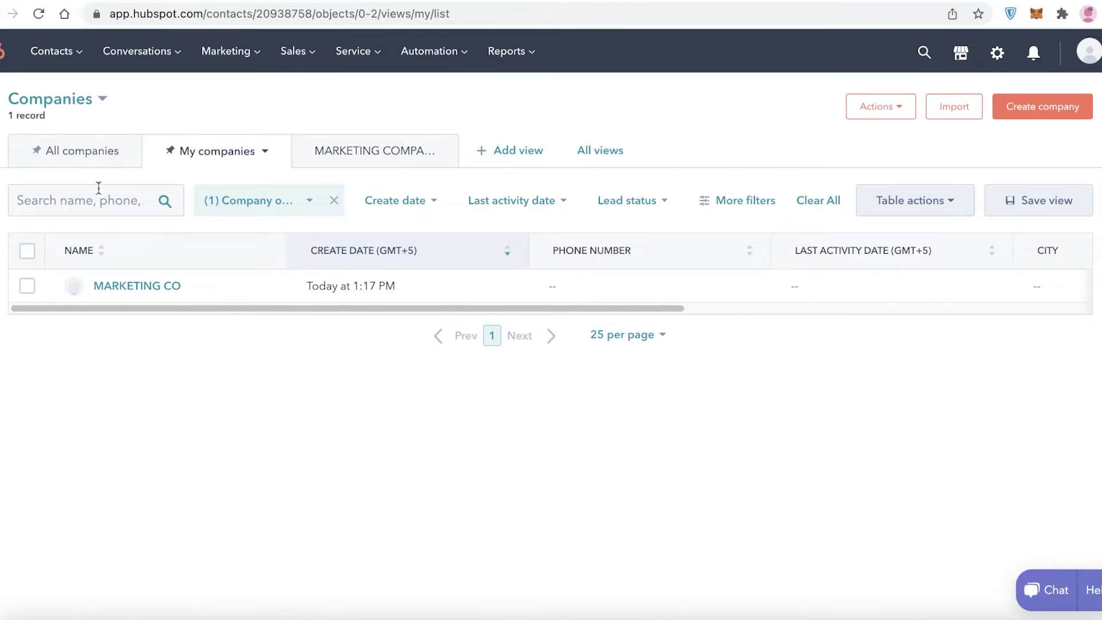
pyautogui.click(92, 161)
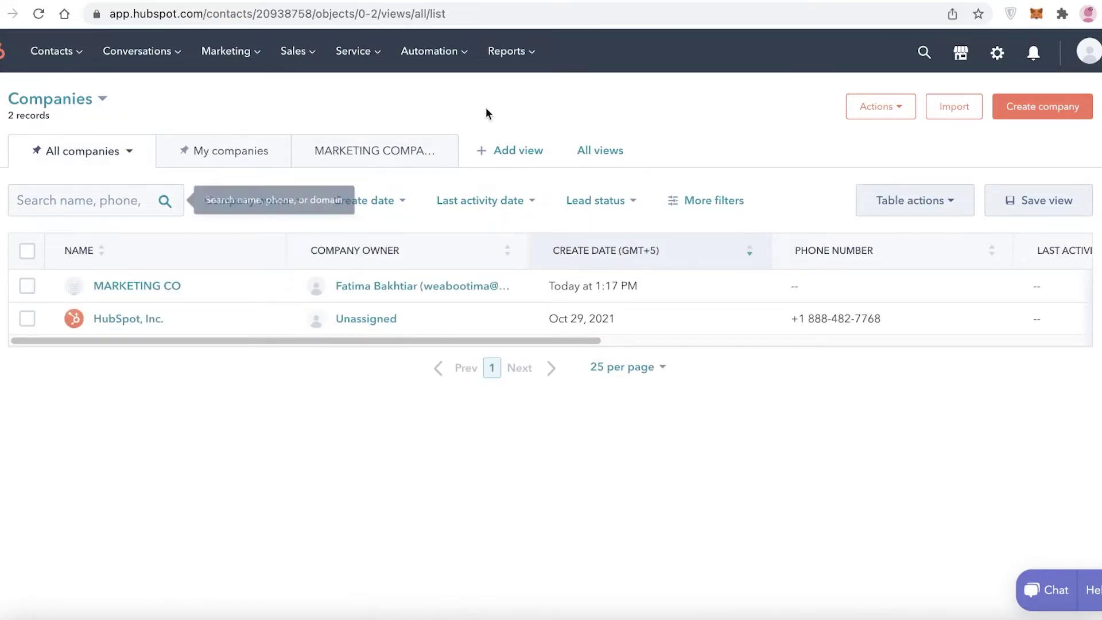
pyautogui.click(678, 2)
pyautogui.scroll(5, 750, 247)
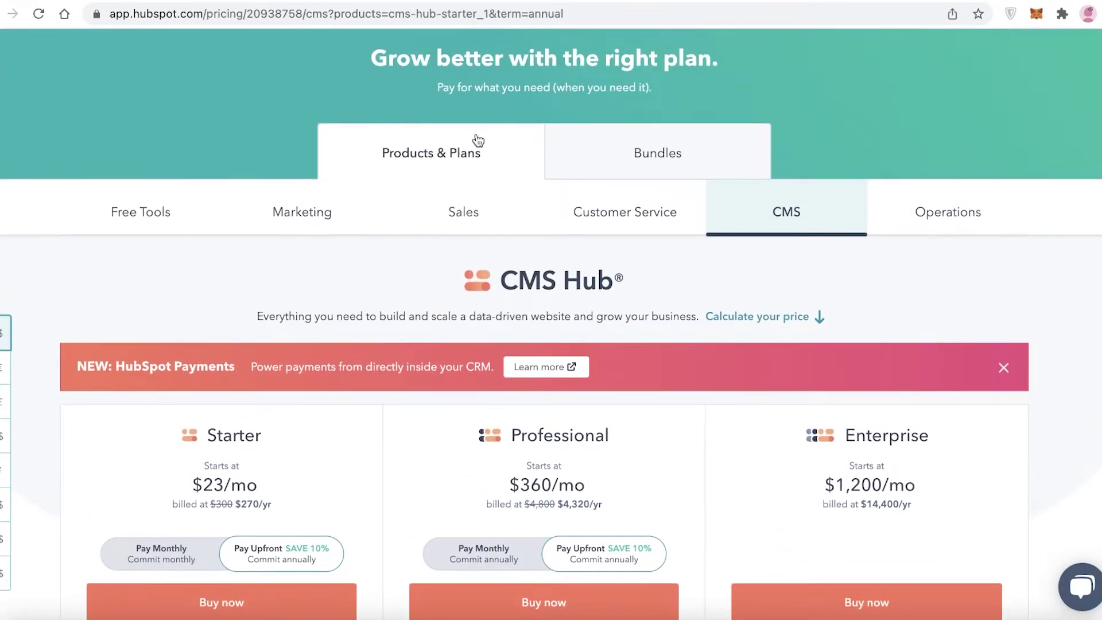
pyautogui.click(478, 140)
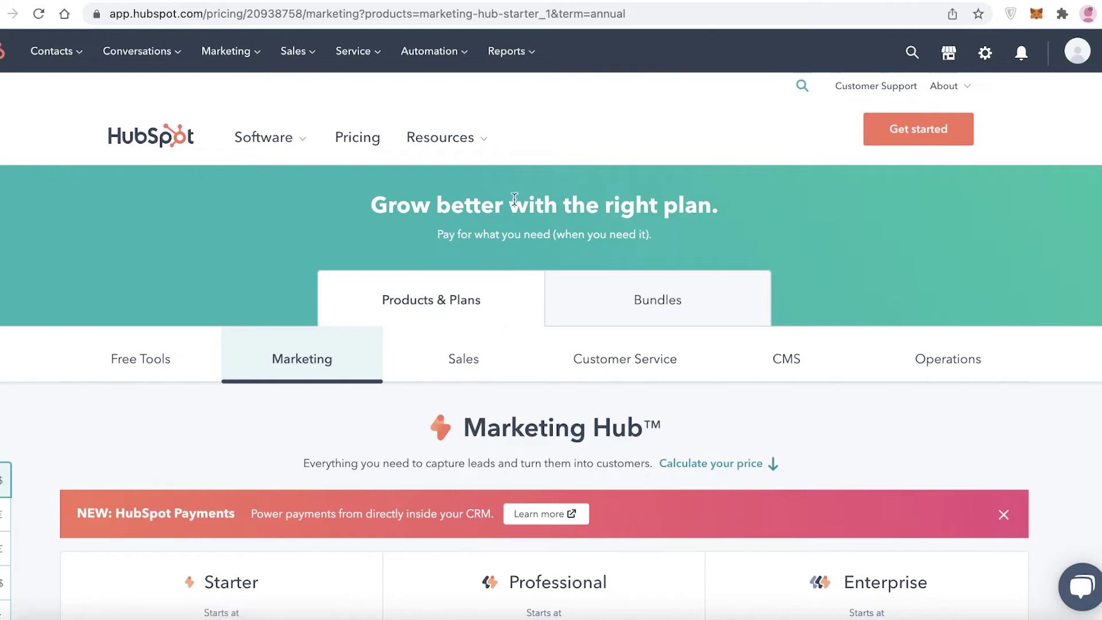
pyautogui.scroll(-3, 327, 313)
pyautogui.click(169, 263)
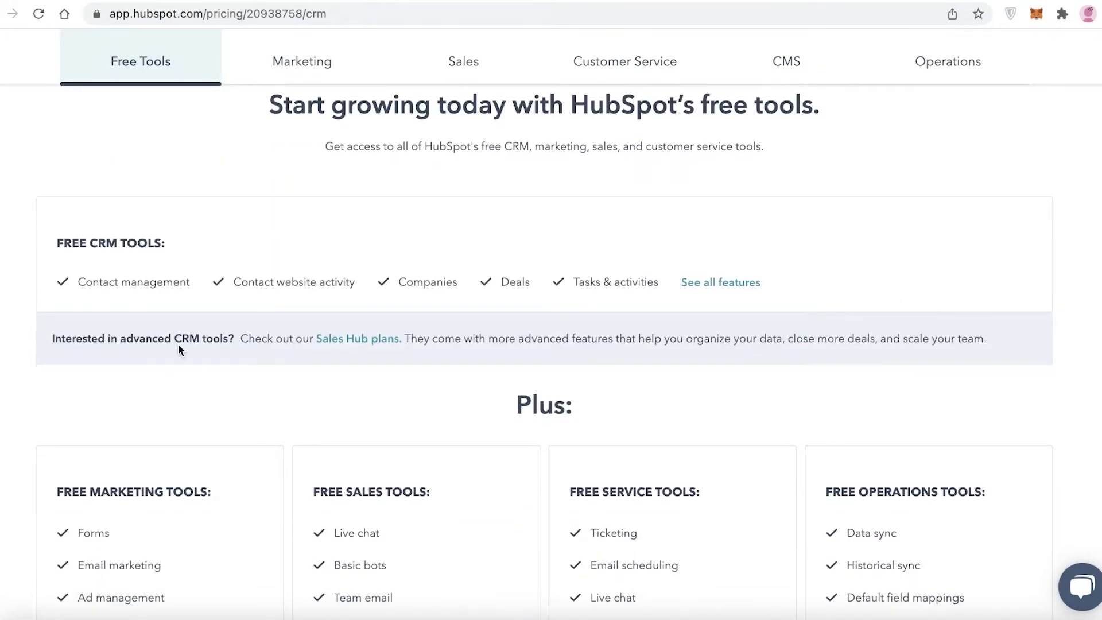
pyautogui.moveTo(400, 282); pyautogui.dragTo(460, 282)
pyautogui.click(419, 288)
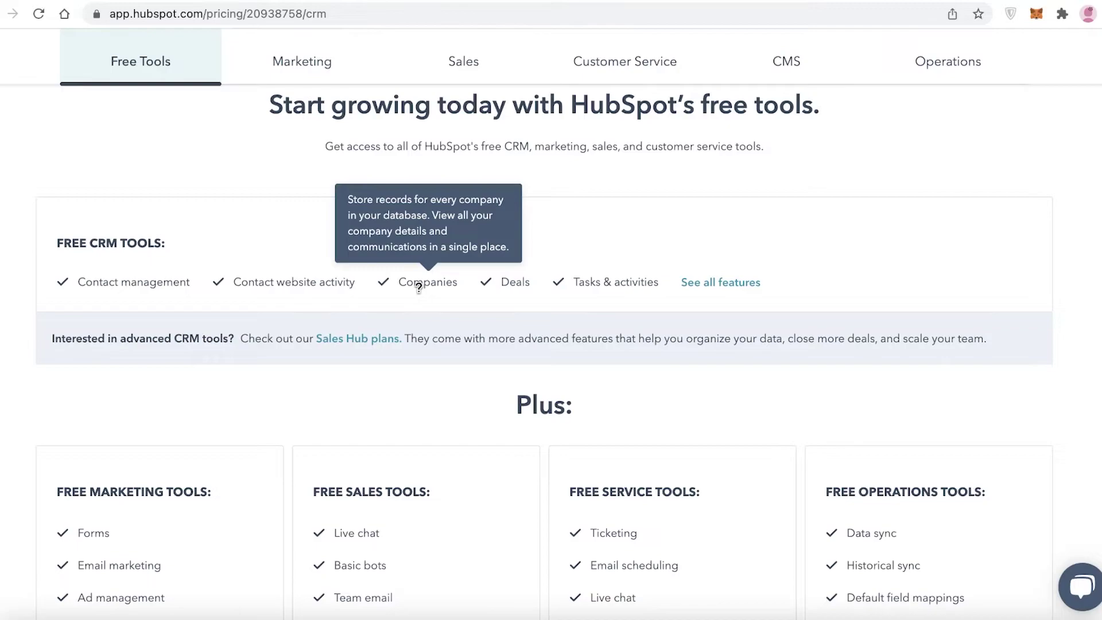
pyautogui.click(295, 63)
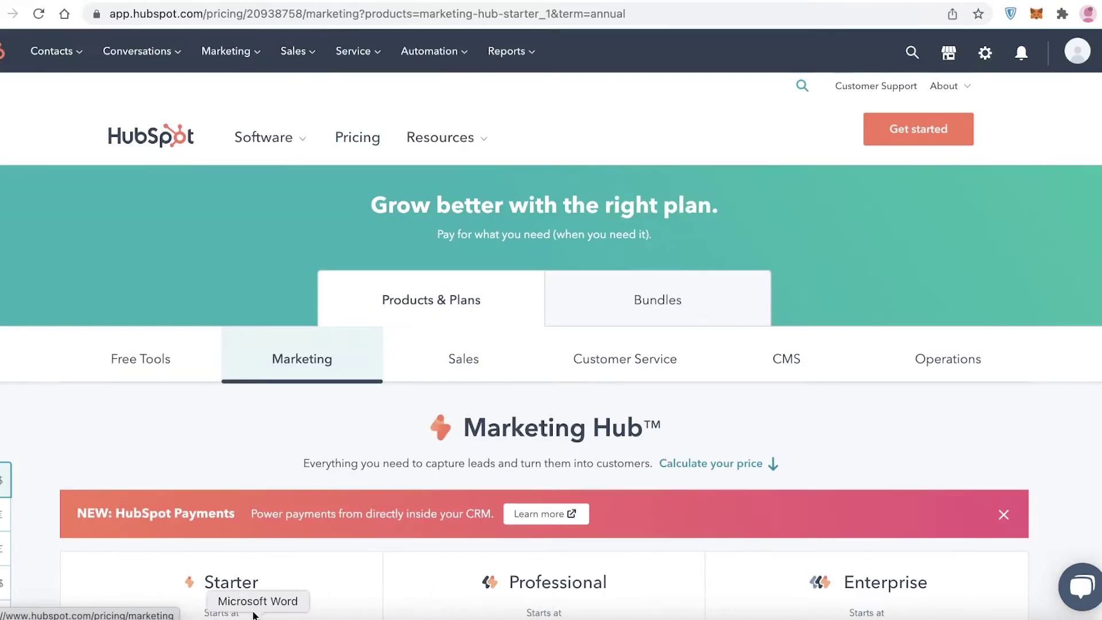
# Scroll through the Marketing Hub Starter, Professional and Enterprise feature lists and back up.
pyautogui.scroll(-10, 363, 427)
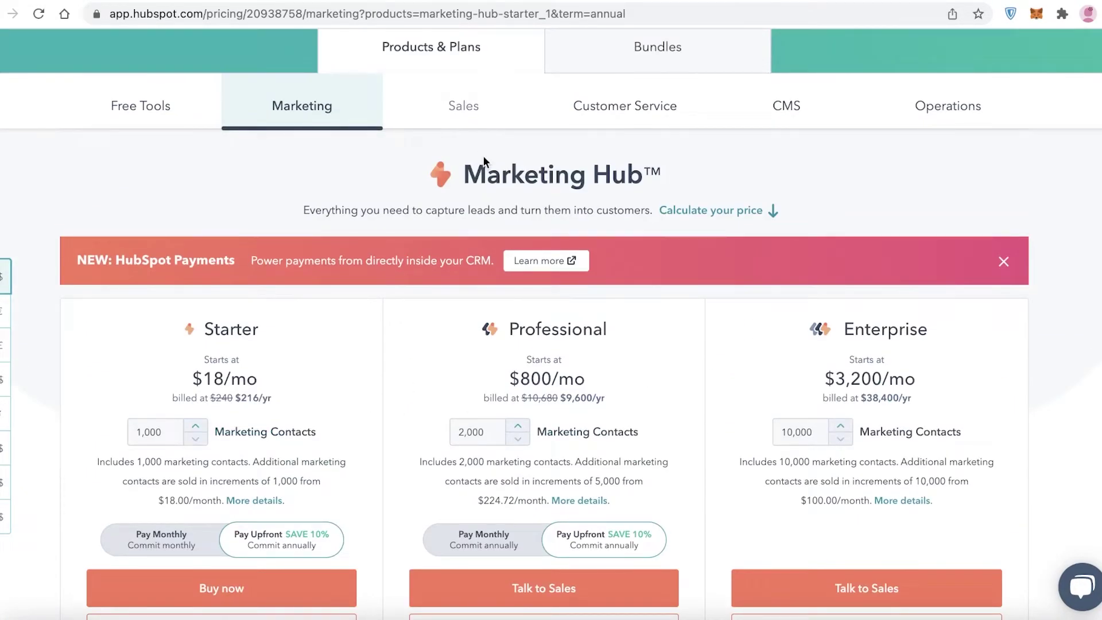
pyautogui.scroll(-3, 562, 318)
pyautogui.scroll(1, 565, 326)
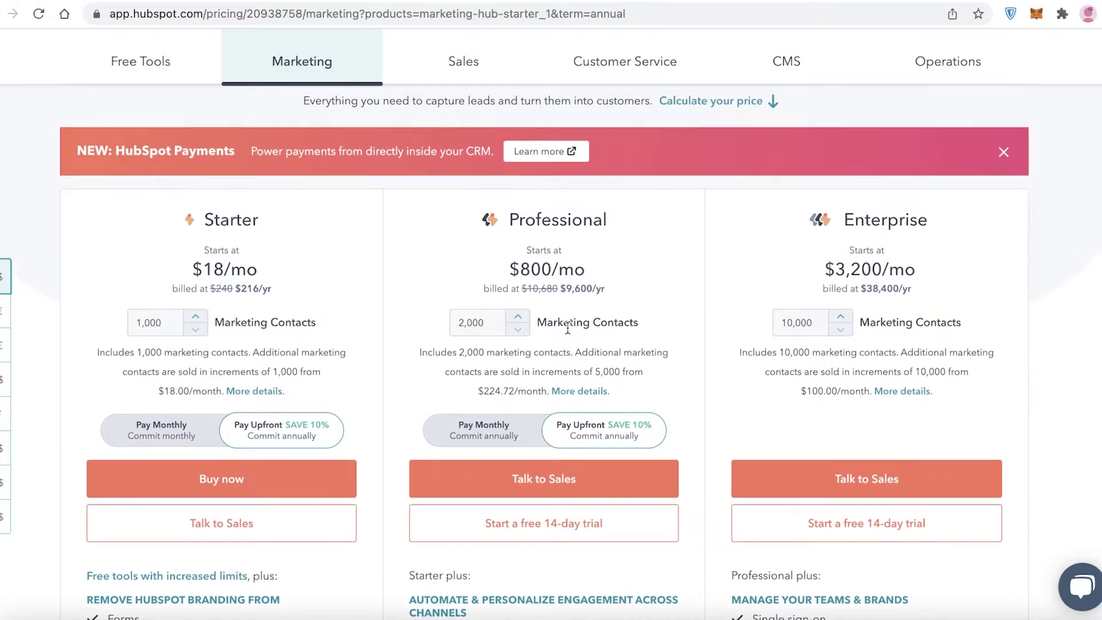
pyautogui.scroll(1, 568, 328)
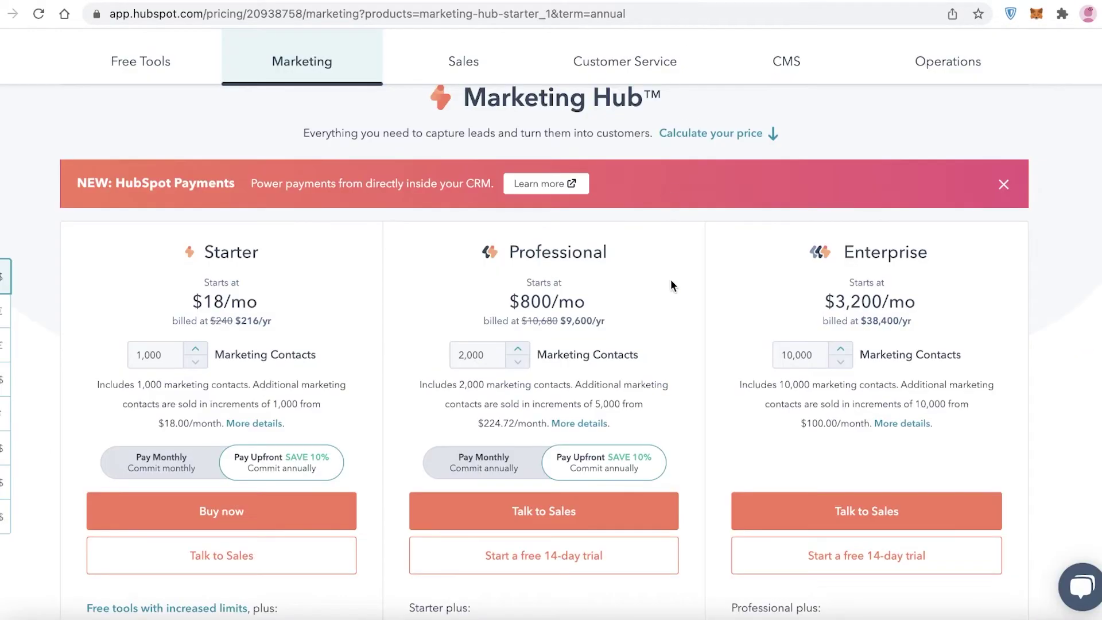
pyautogui.scroll(-5, 671, 279)
pyautogui.scroll(5, 663, 354)
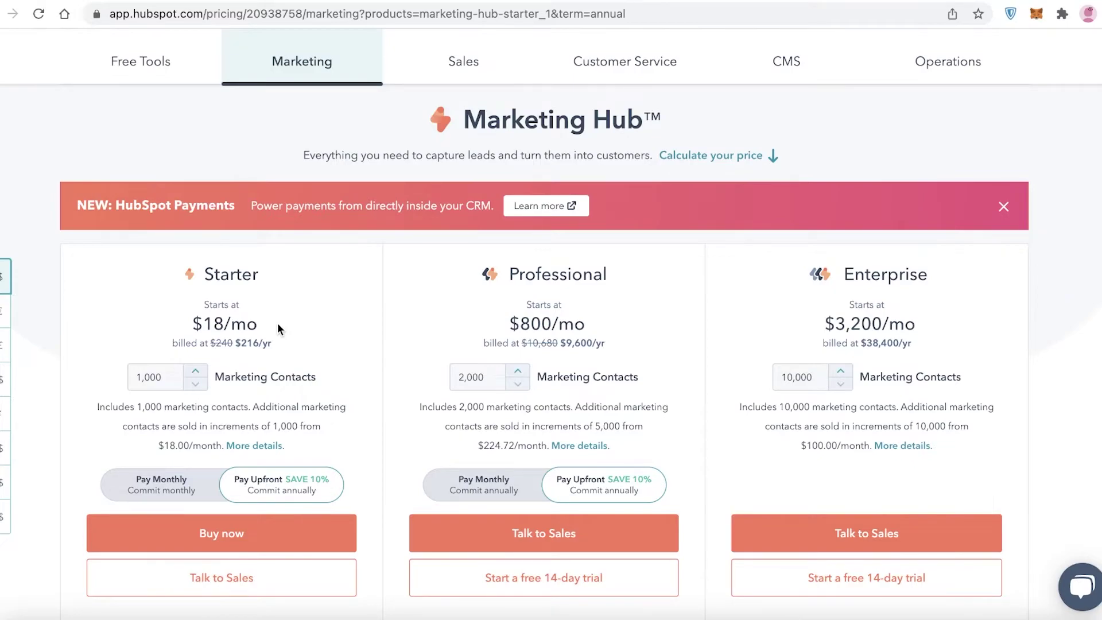
pyautogui.scroll(-10, 277, 323)
pyautogui.scroll(5, 262, 322)
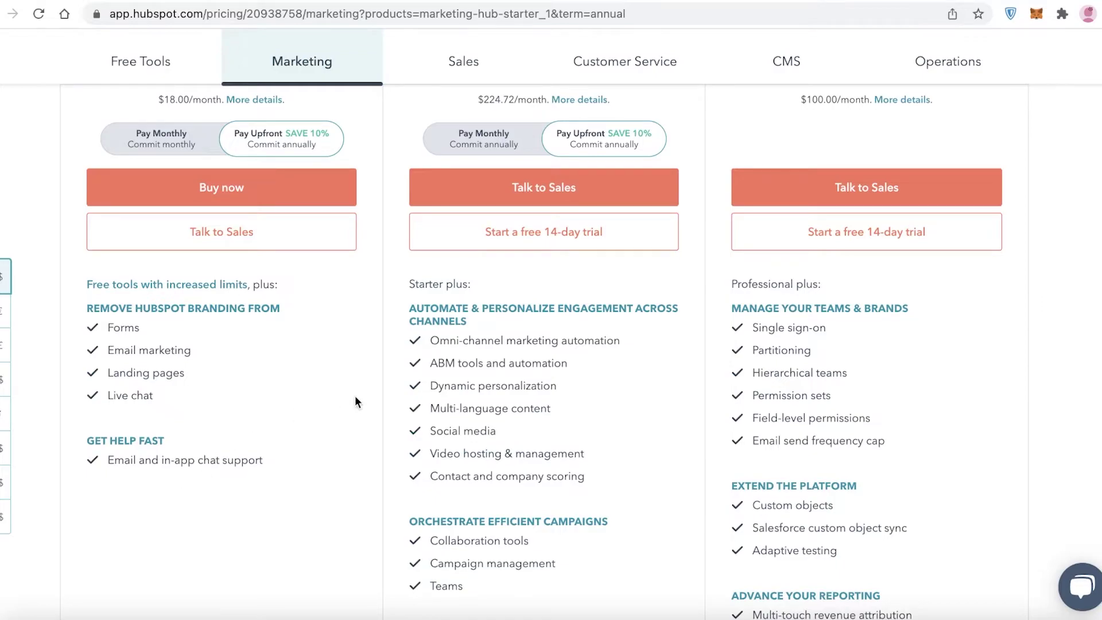
pyautogui.scroll(6, 380, 397)
pyautogui.scroll(-4, 380, 396)
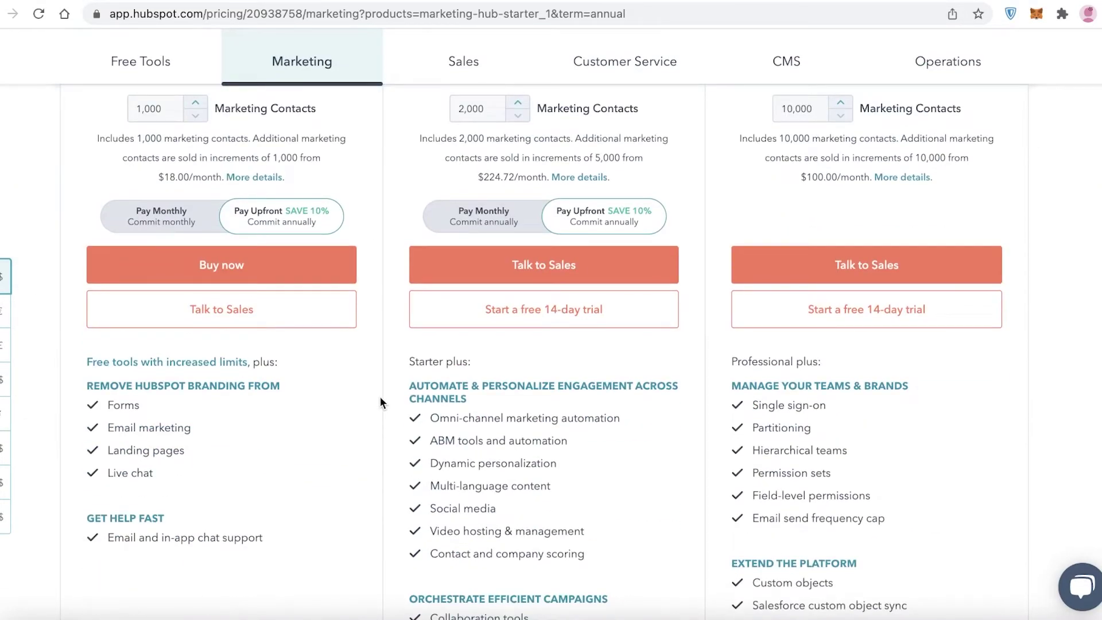
pyautogui.scroll(-1, 380, 397)
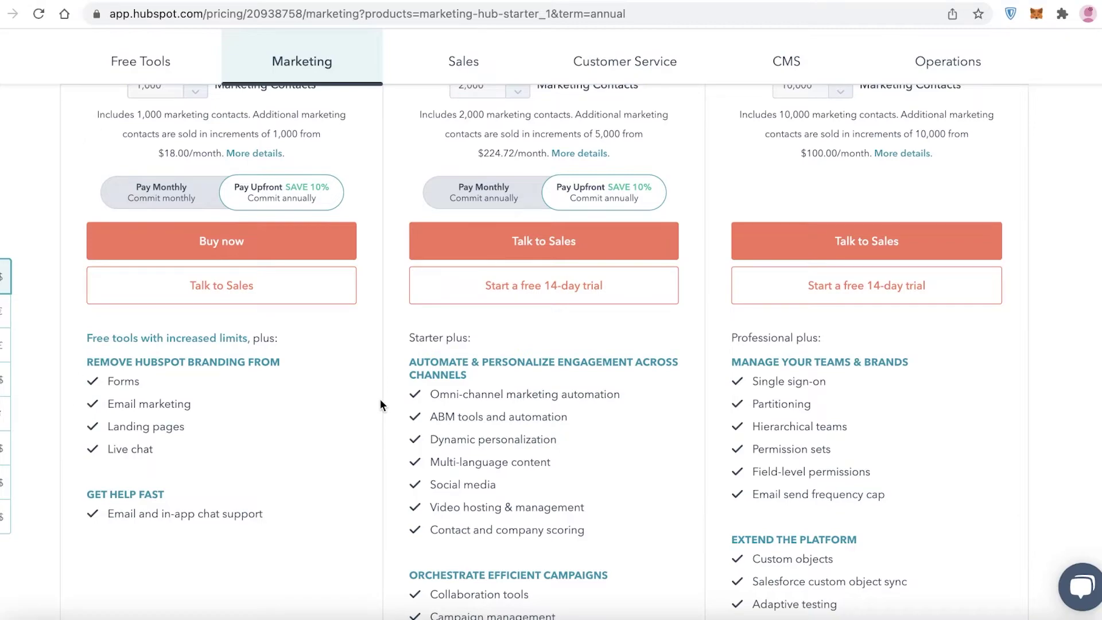
pyautogui.scroll(-6, 380, 402)
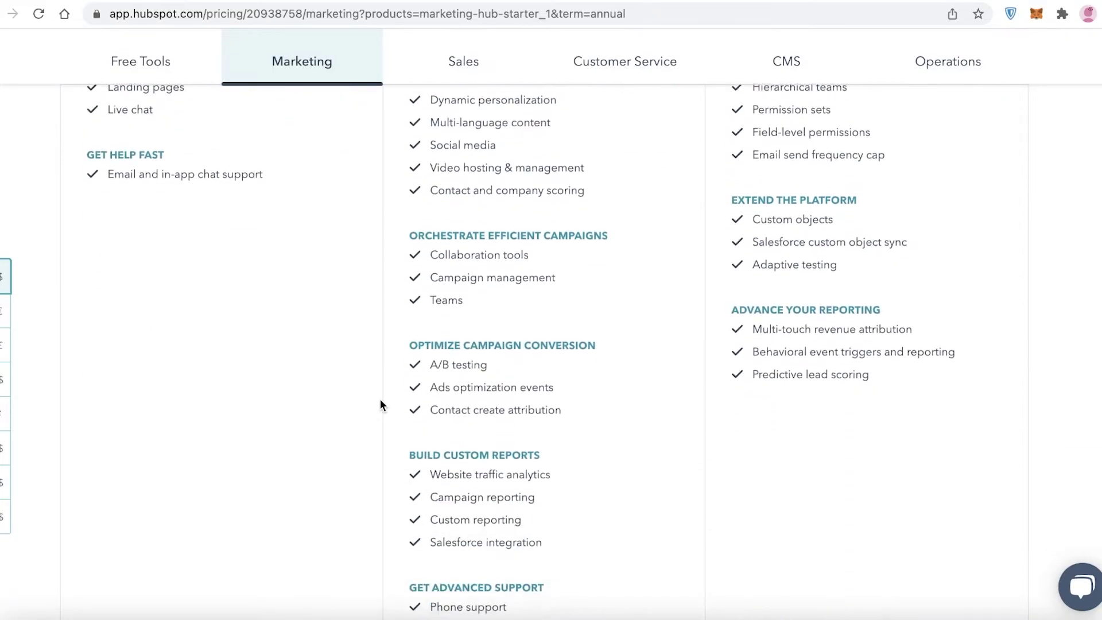
pyautogui.scroll(-1, 381, 404)
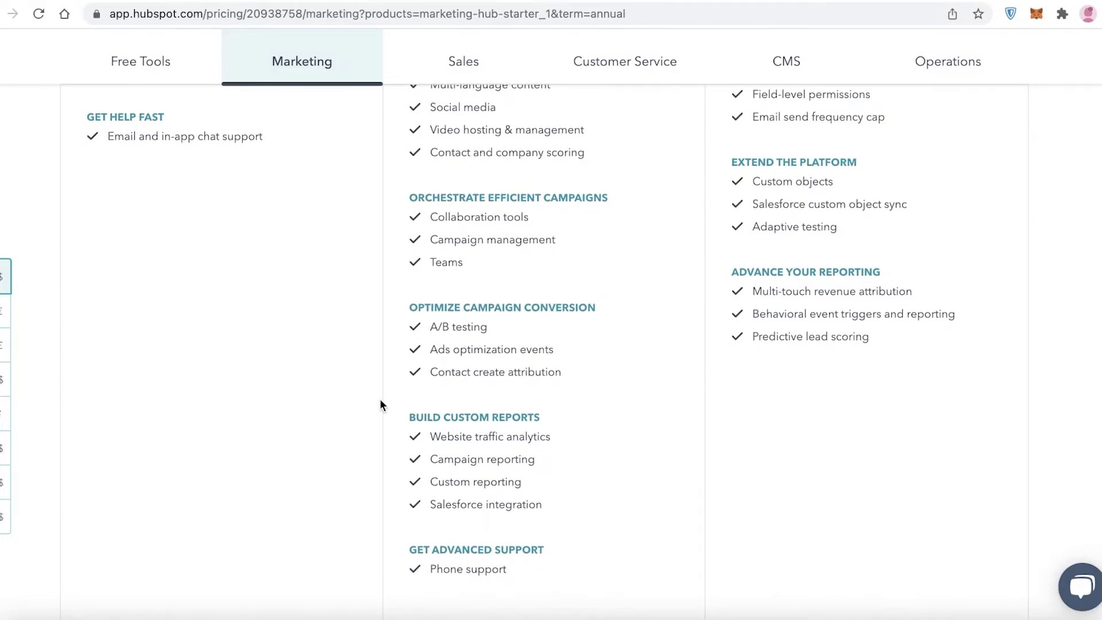
pyautogui.scroll(15, 380, 405)
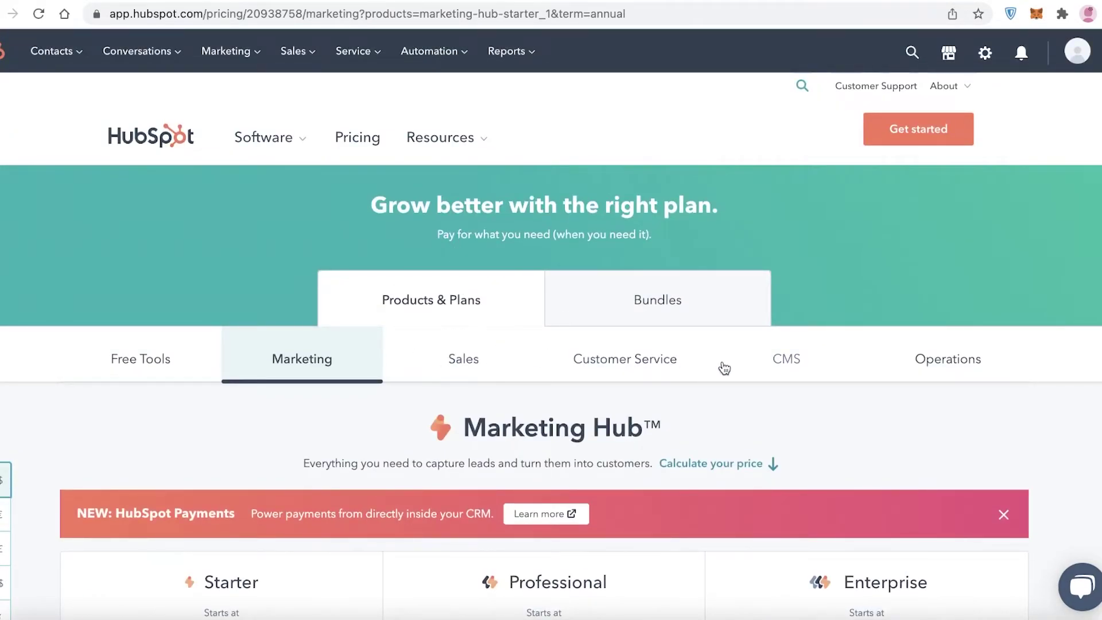
# Show the CMS Hub pricing plans and scroll through their feature comparison.
pyautogui.click(784, 360)
pyautogui.scroll(-6, 781, 322)
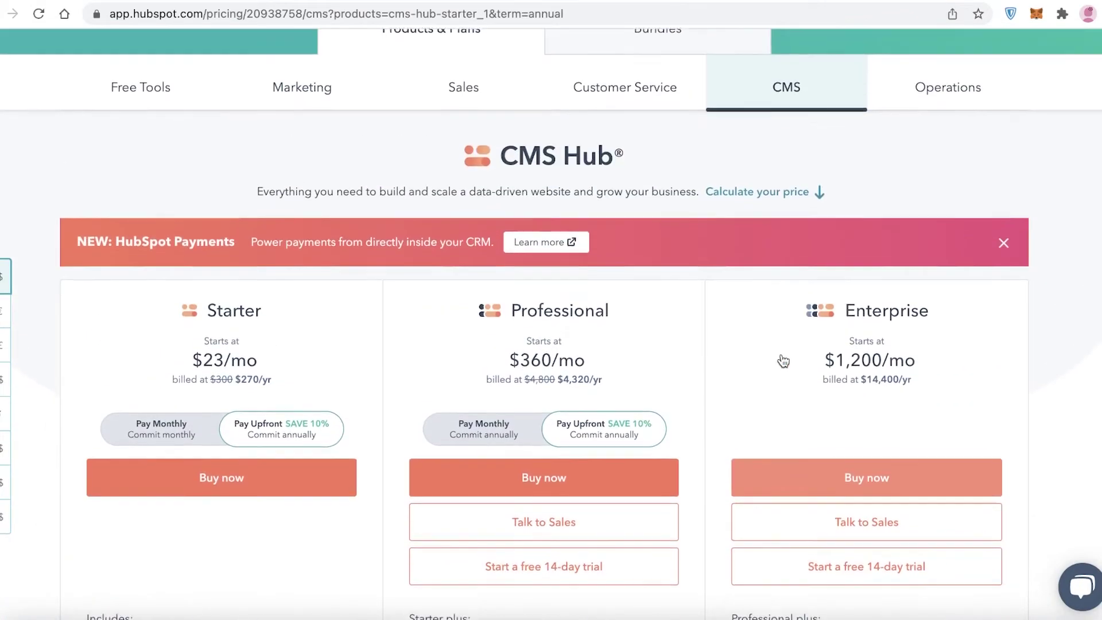
pyautogui.scroll(-1, 786, 322)
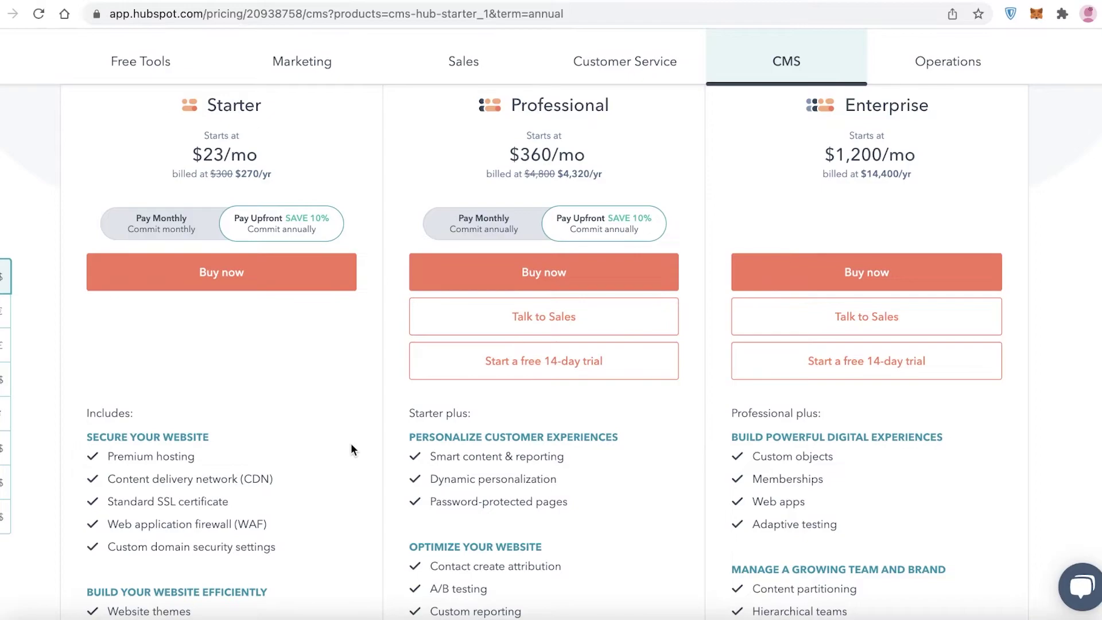
pyautogui.scroll(-3, 351, 445)
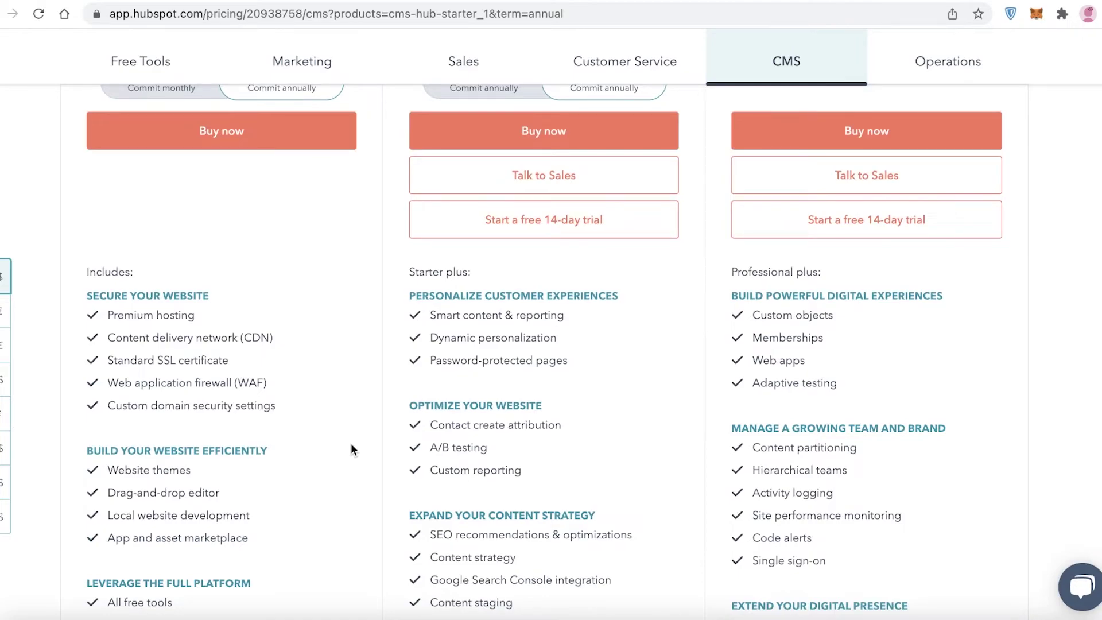
pyautogui.scroll(-3, 377, 453)
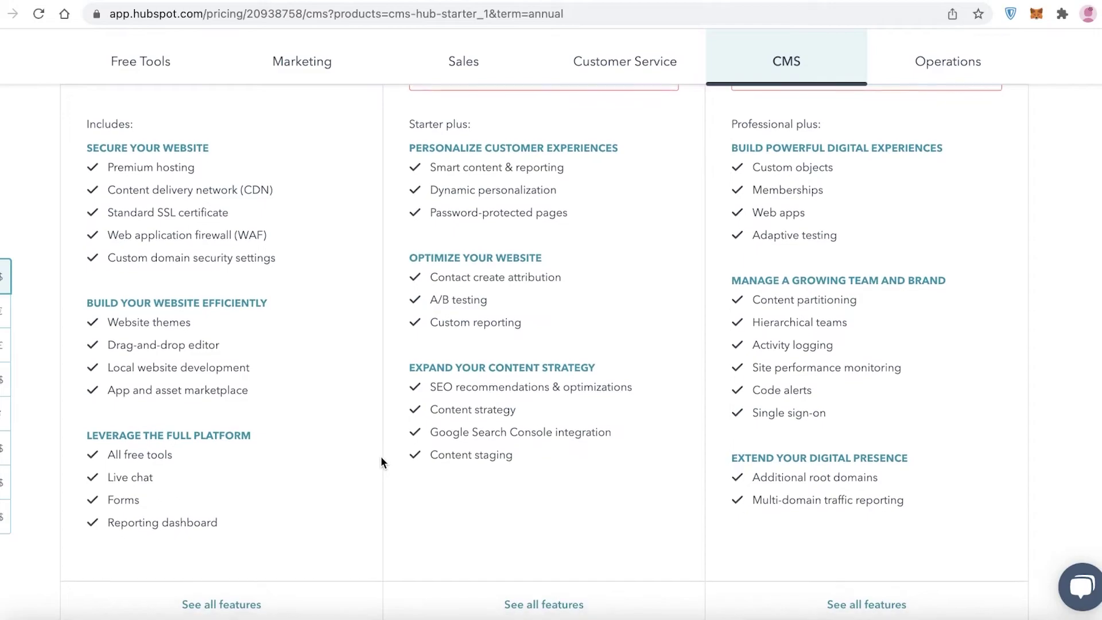
pyautogui.scroll(-3, 381, 463)
pyautogui.scroll(3, 382, 463)
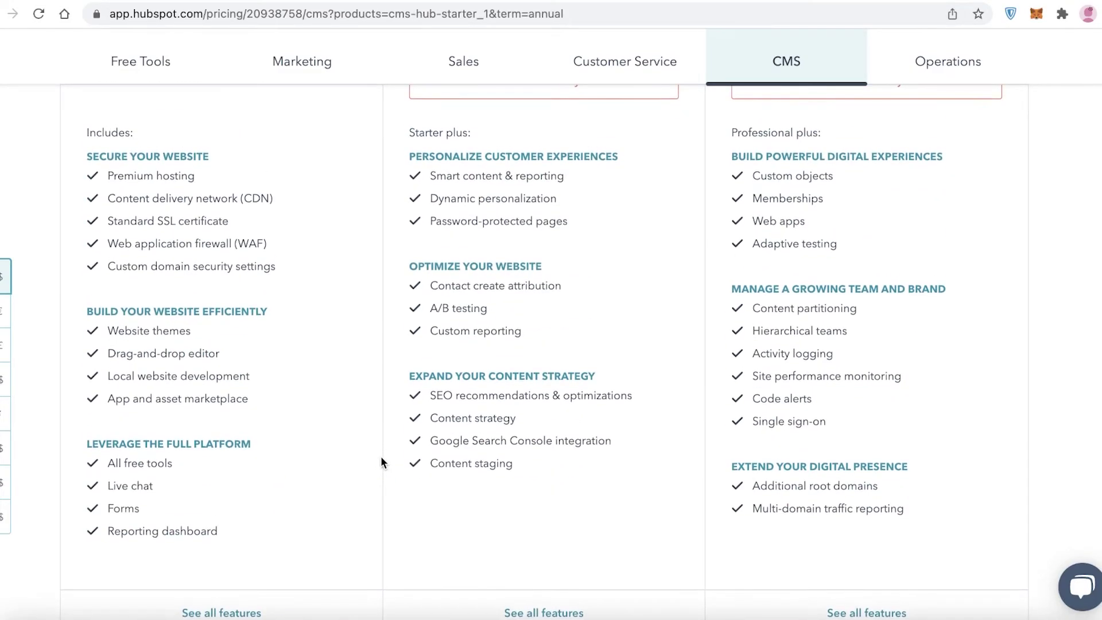
pyautogui.scroll(7, 380, 463)
pyautogui.scroll(-1, 1000, 291)
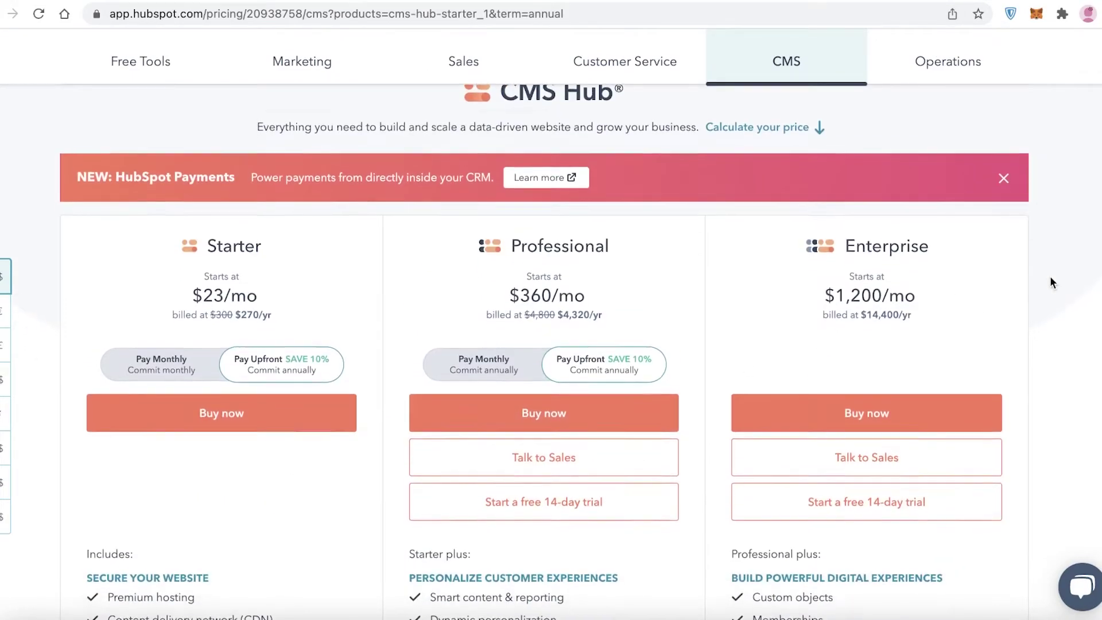
pyautogui.scroll(-1, 1052, 281)
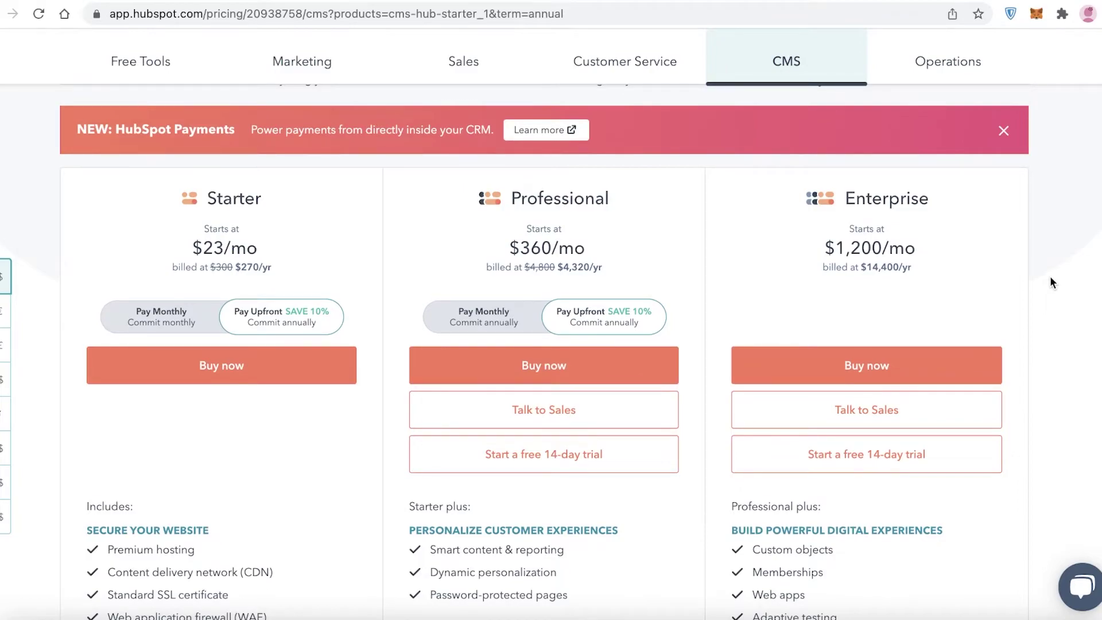
pyautogui.scroll(-12, 1051, 280)
pyautogui.scroll(6, 1052, 280)
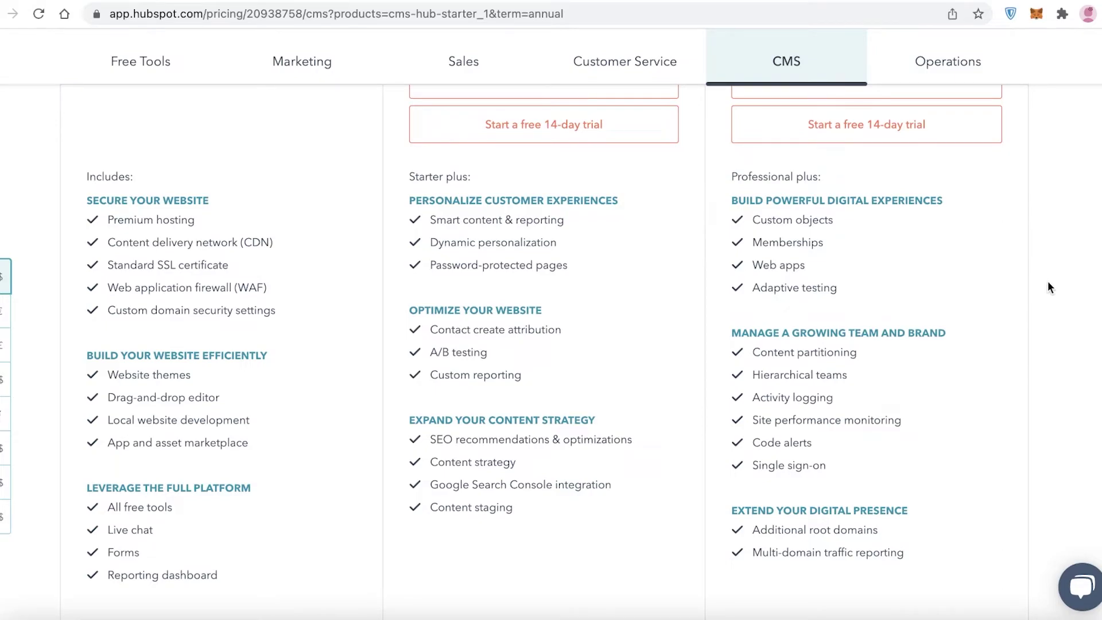
pyautogui.scroll(-1, 1048, 281)
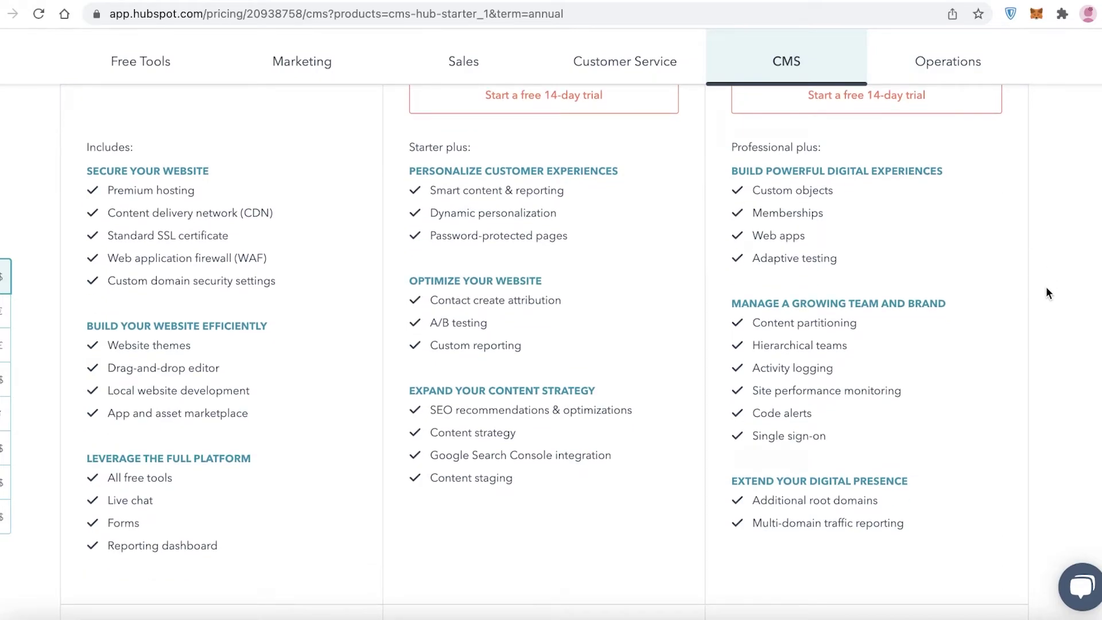
pyautogui.scroll(-1, 1046, 288)
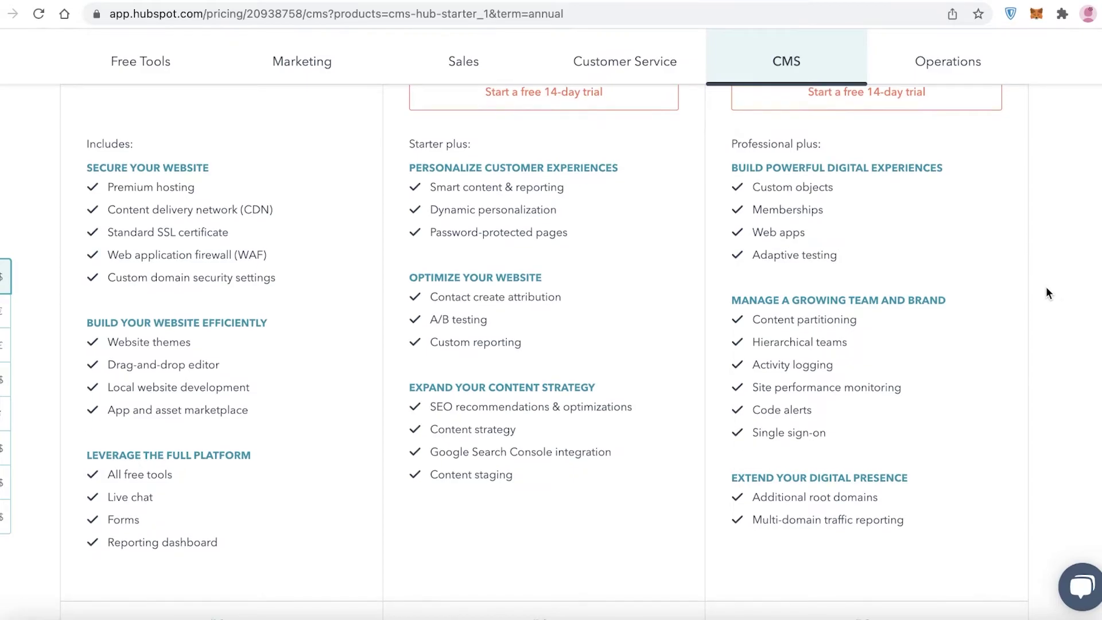
pyautogui.scroll(-1, 1046, 293)
pyautogui.scroll(-5, 1046, 290)
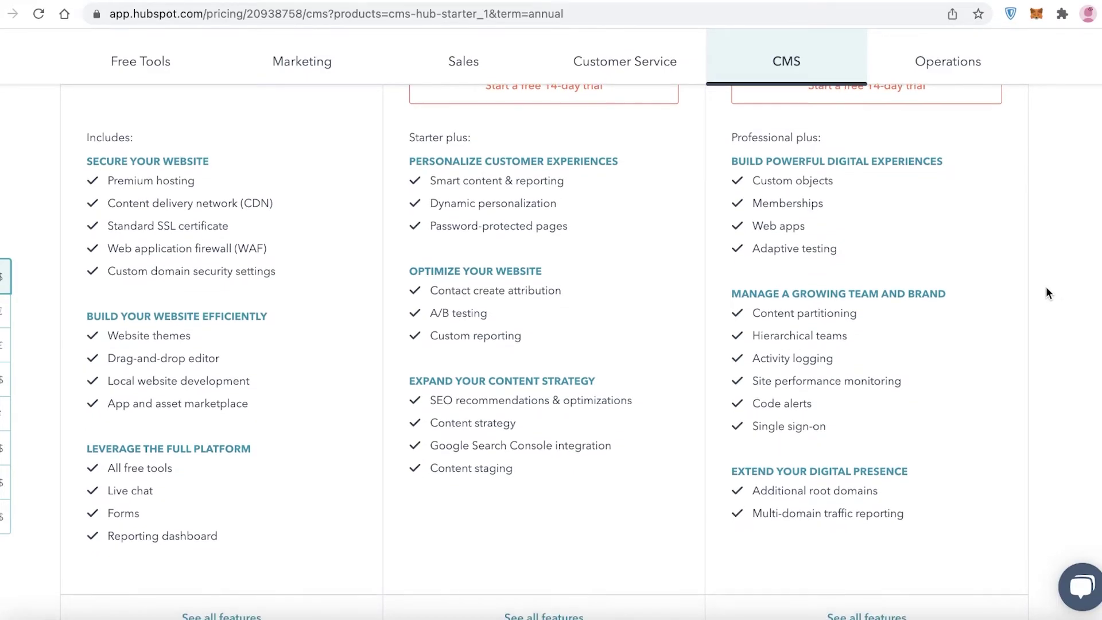
pyautogui.scroll(12, 844, 355)
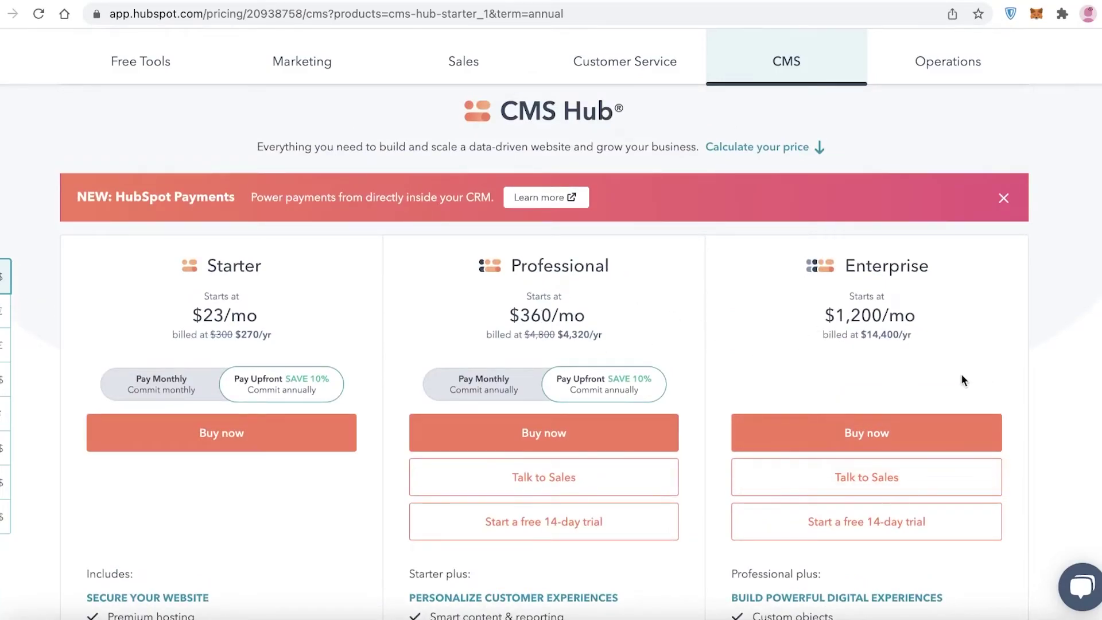
pyautogui.scroll(4, 963, 379)
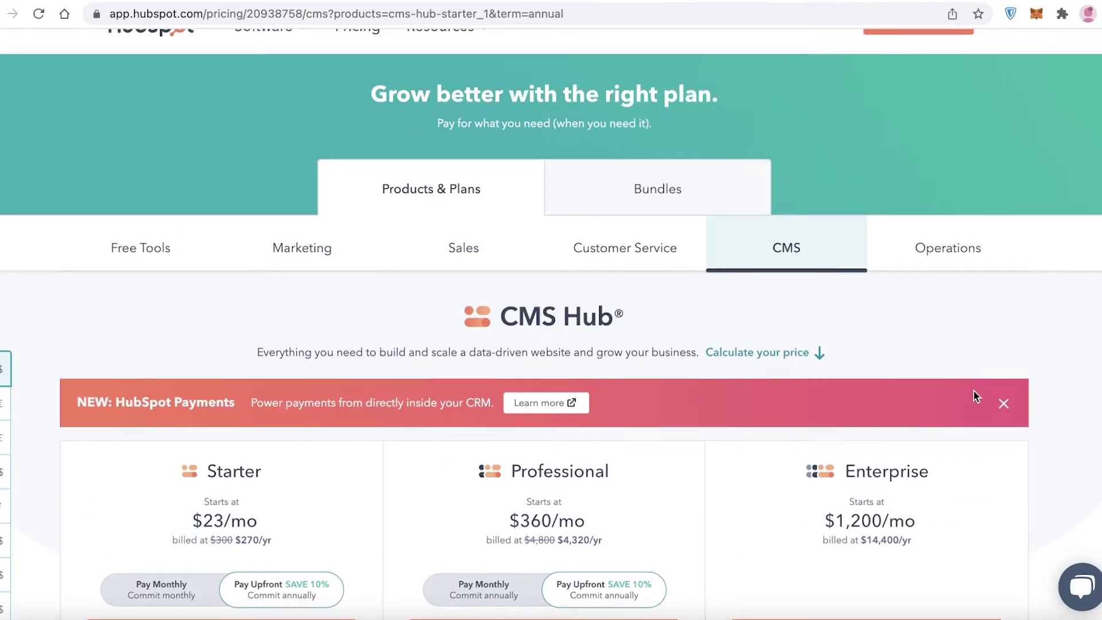
pyautogui.scroll(-3, 854, 468)
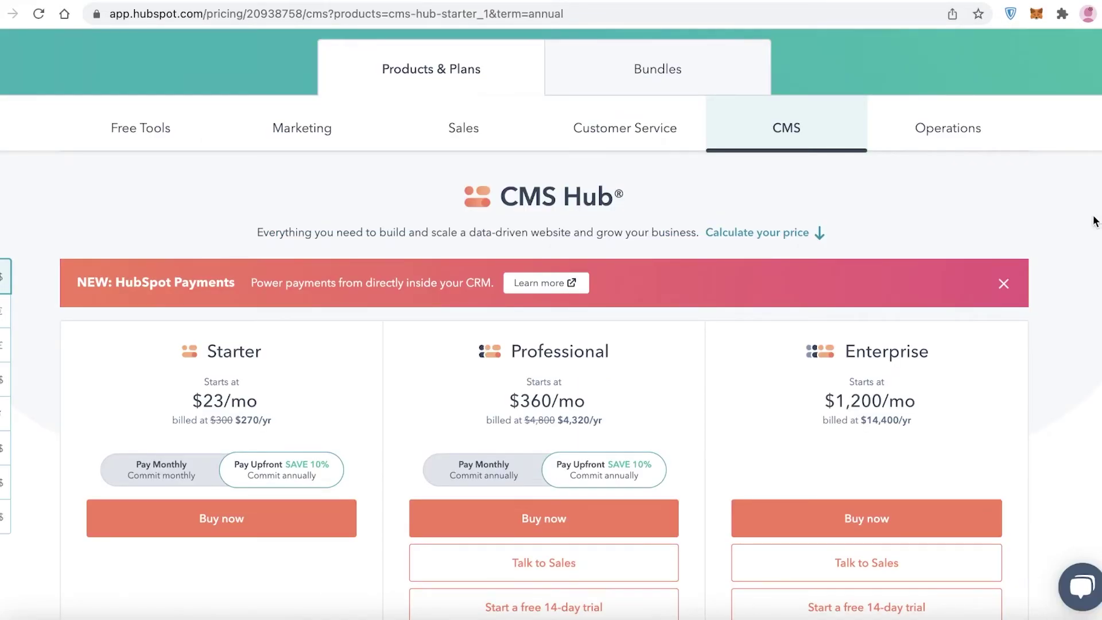
# Close the HubSpot Payments announcement banner and keep reviewing the CMS plans.
pyautogui.click(1008, 279)
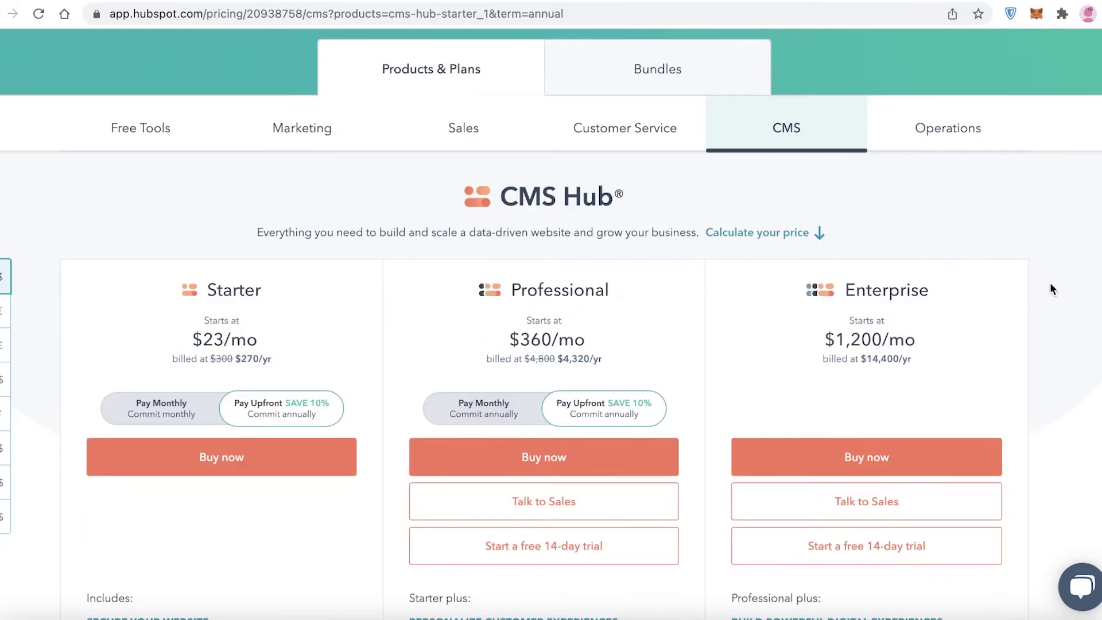
pyautogui.scroll(-4, 1056, 285)
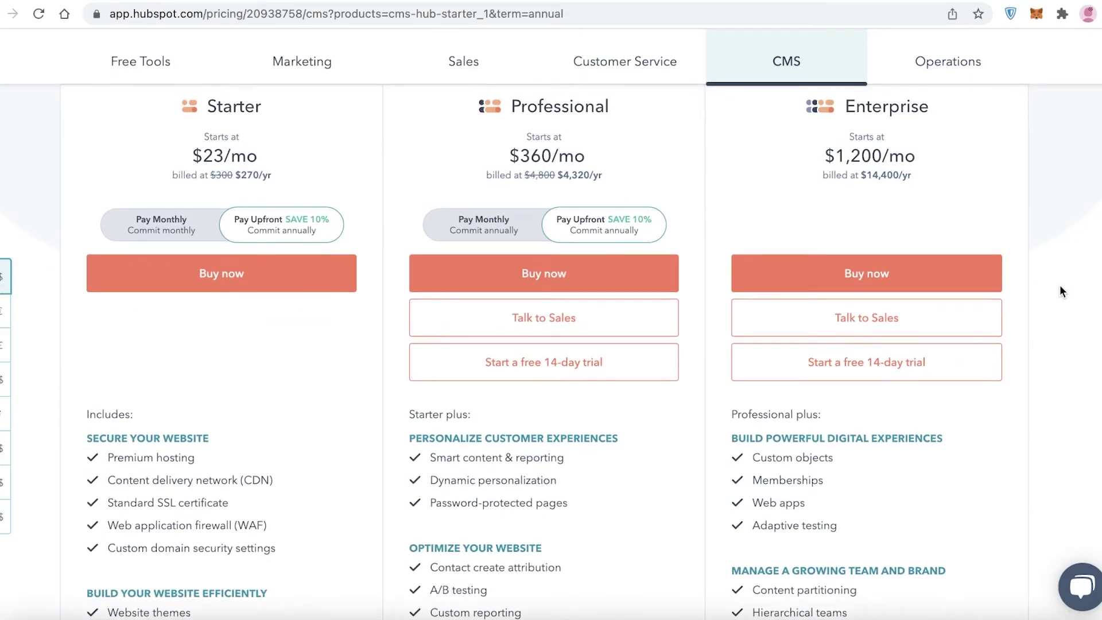
pyautogui.scroll(7, 1062, 266)
pyautogui.scroll(-6, 1062, 267)
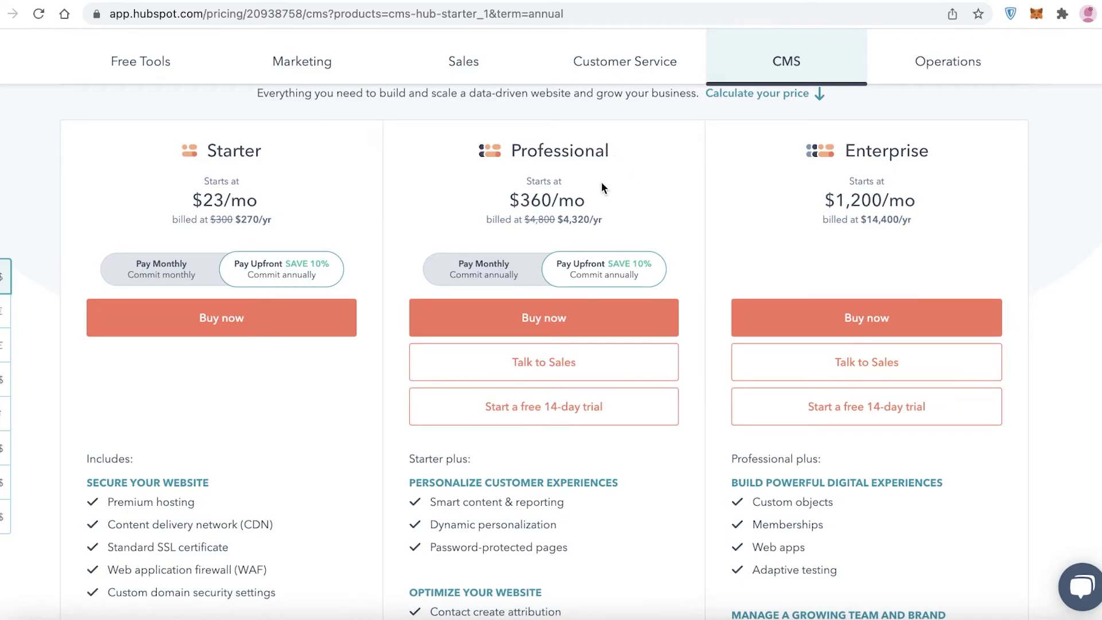
pyautogui.scroll(-3, 594, 175)
pyautogui.click(571, 1)
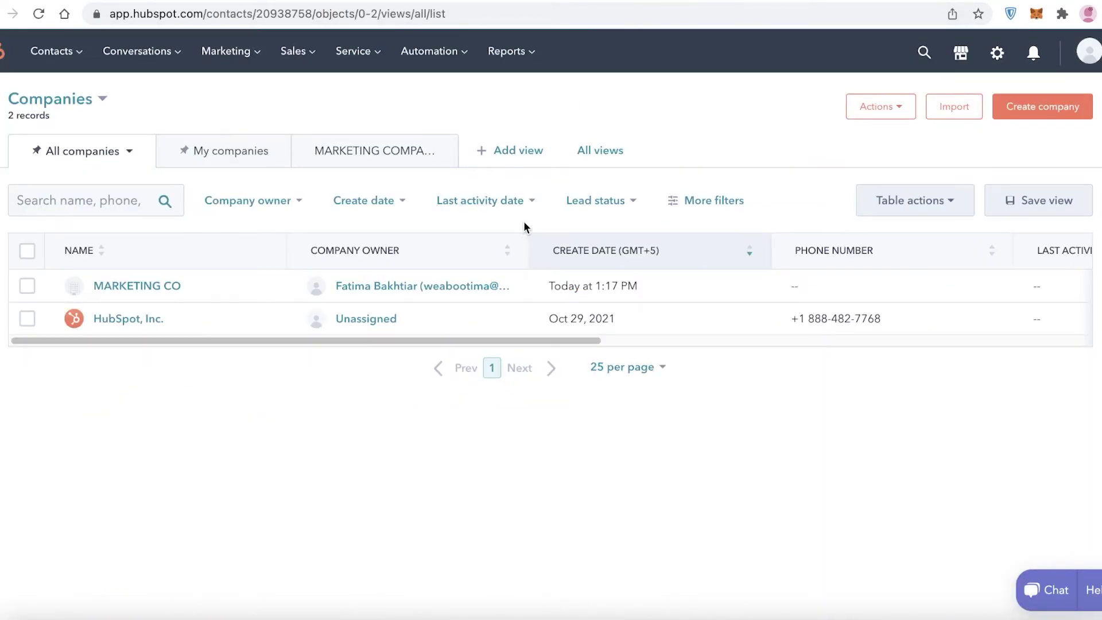
pyautogui.moveTo(334, 292)
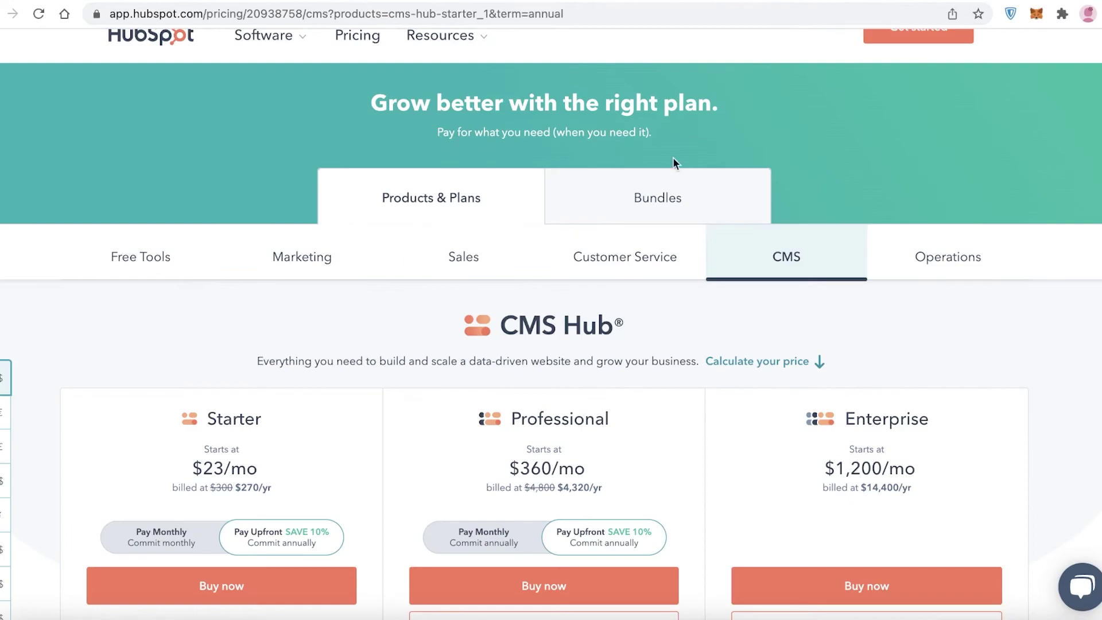
# Compare the Marketing, Sales, Service and Operations Hub pricing plans in turn.
pyautogui.click(286, 251)
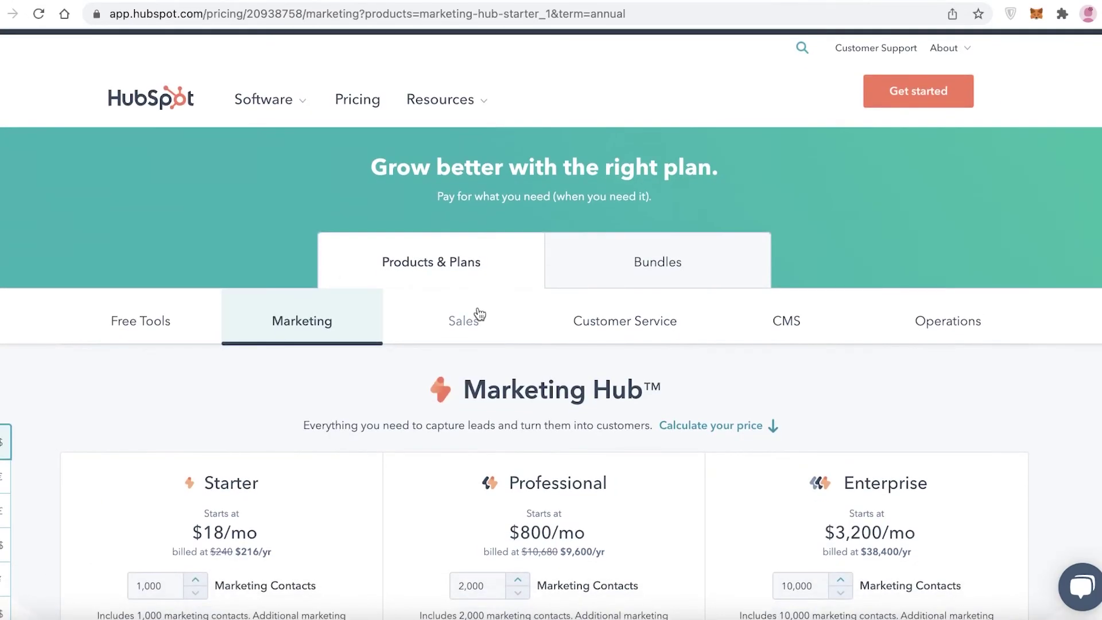
pyautogui.click(472, 316)
pyautogui.click(608, 333)
pyautogui.scroll(-3, 828, 250)
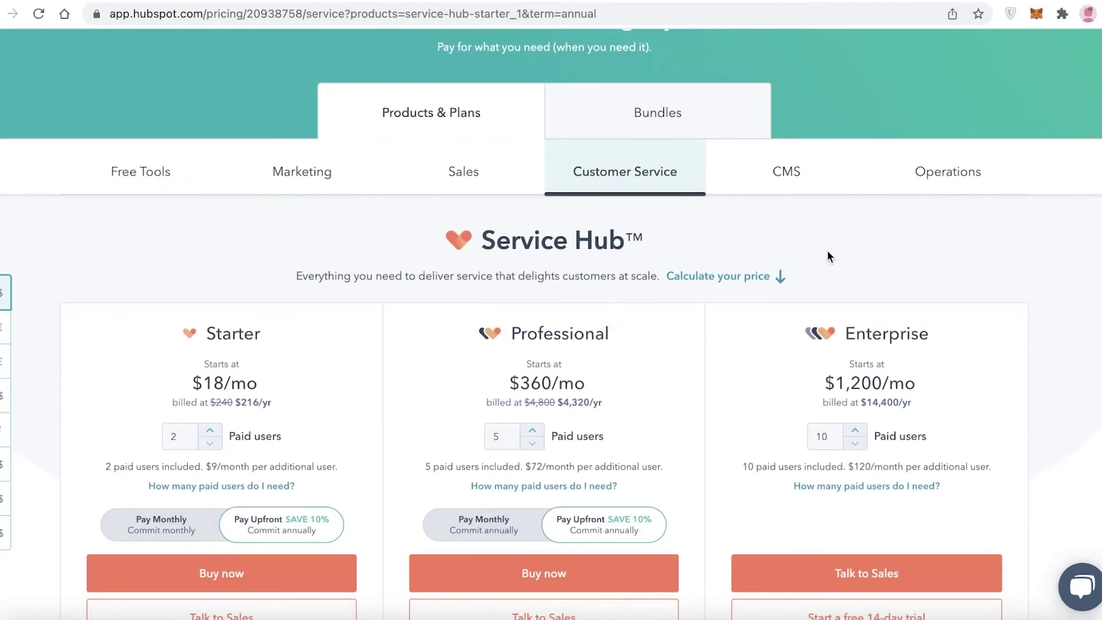
pyautogui.click(942, 184)
pyautogui.scroll(-5, 941, 184)
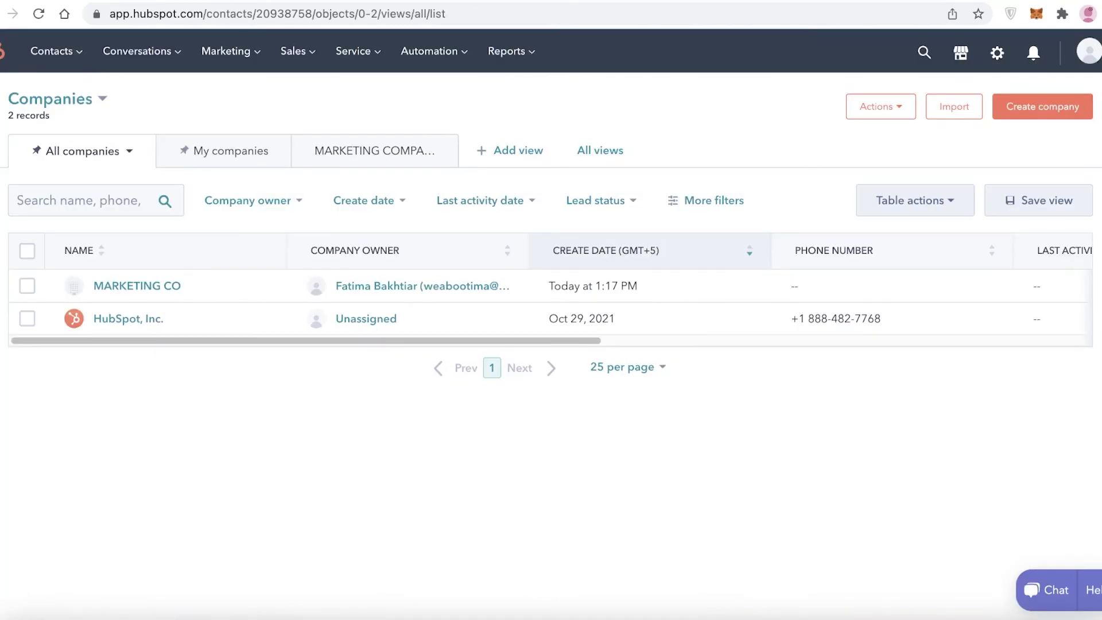
pyautogui.moveTo(248, 281)
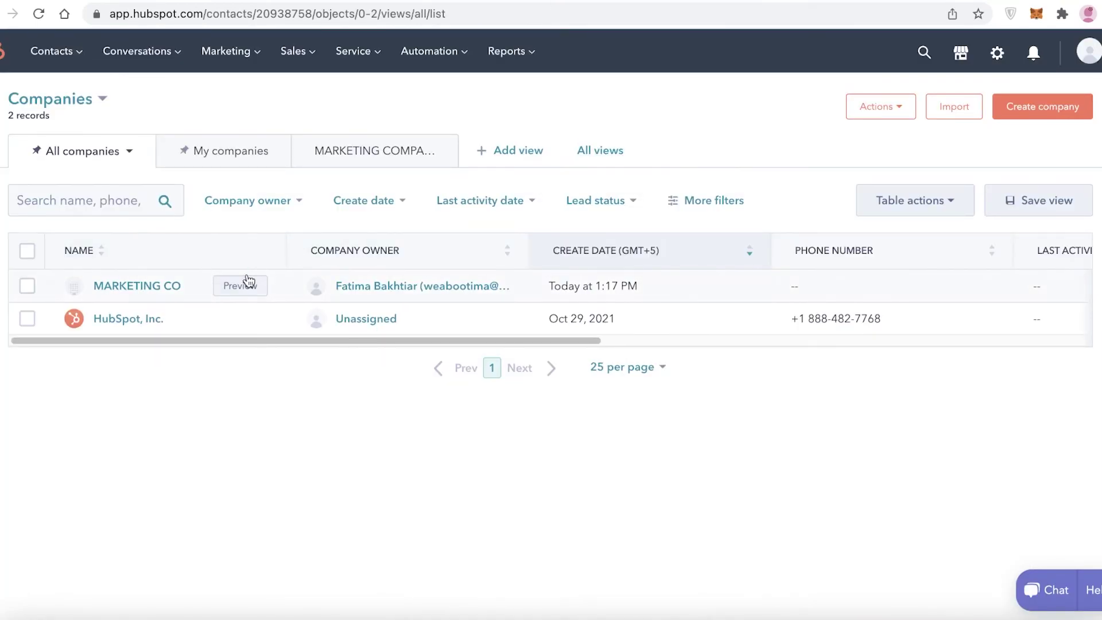